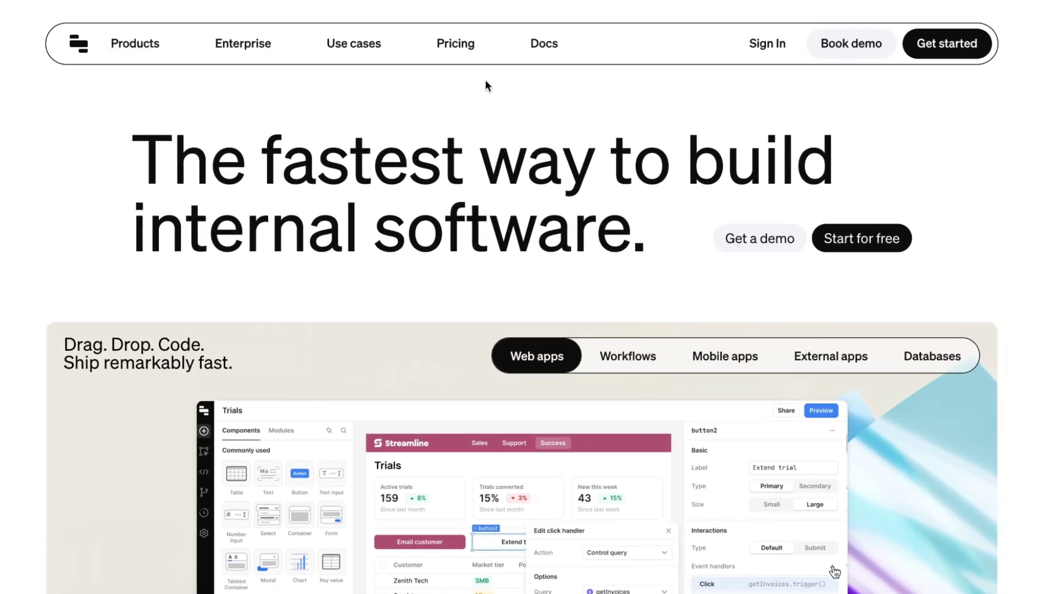
scroll(486, 82, down, 1)
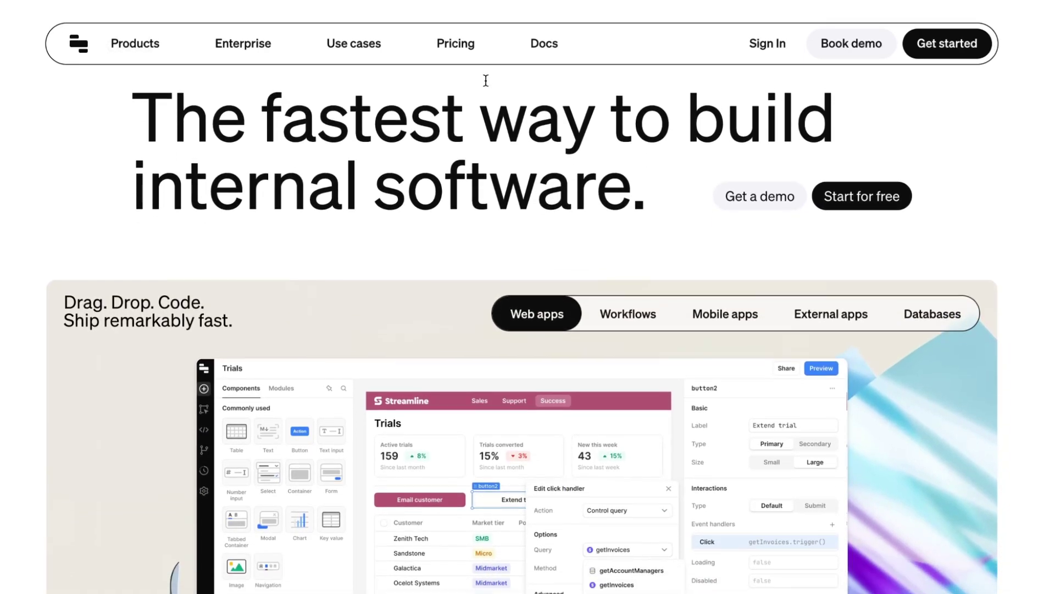
scroll(486, 82, down, 1)
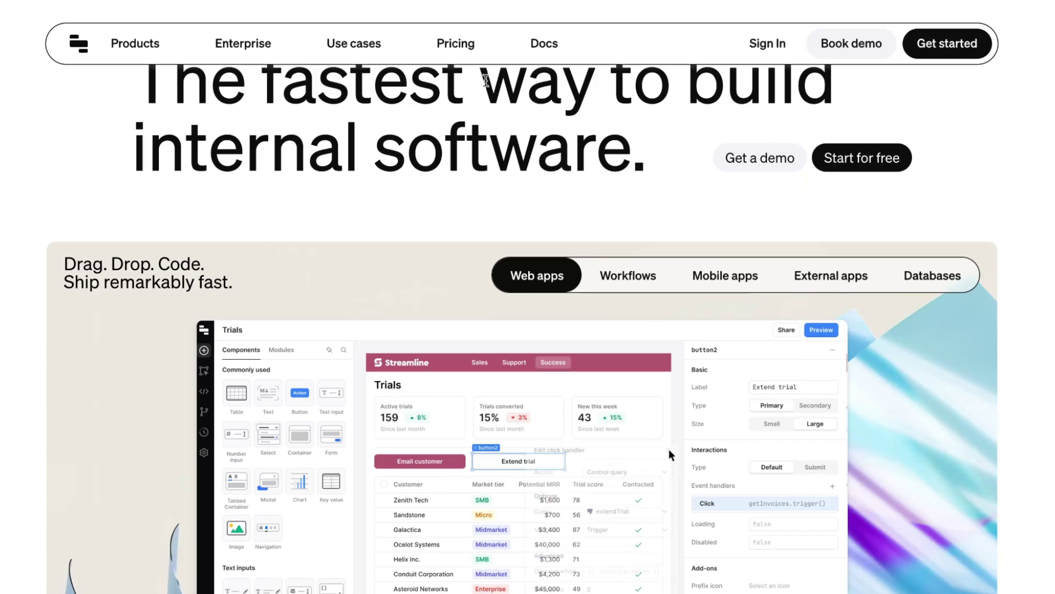
scroll(486, 80, down, 1)
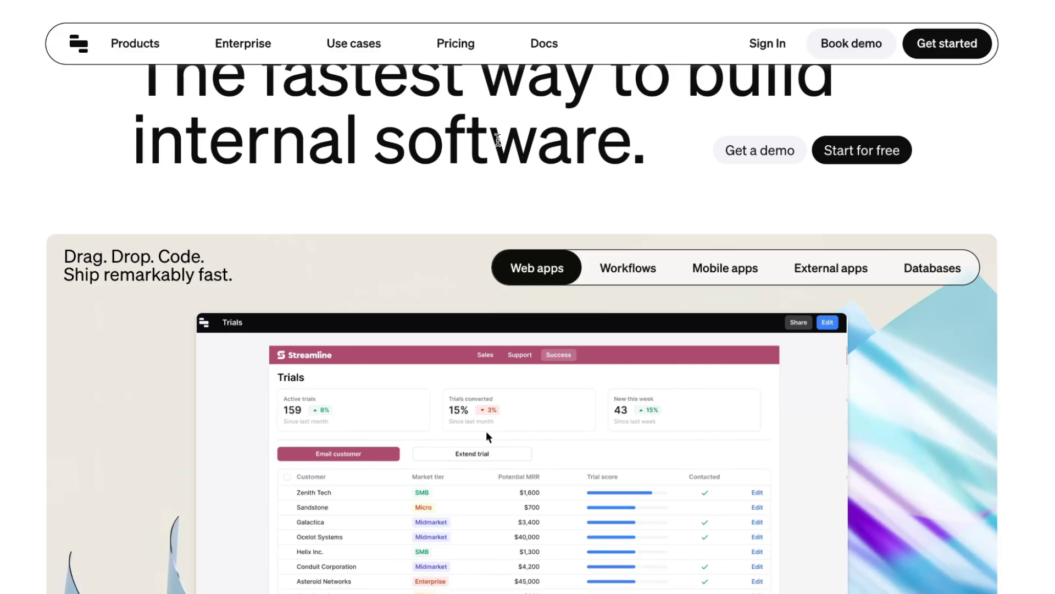
scroll(497, 140, down, 1)
scroll(582, 141, down, 1)
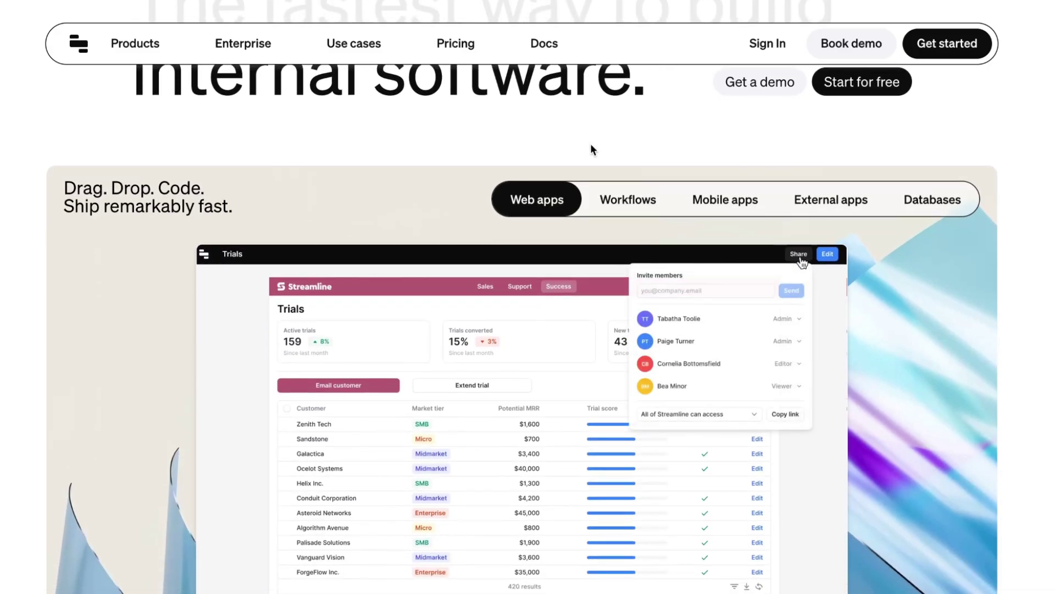
scroll(591, 149, down, 1)
scroll(596, 146, down, 1)
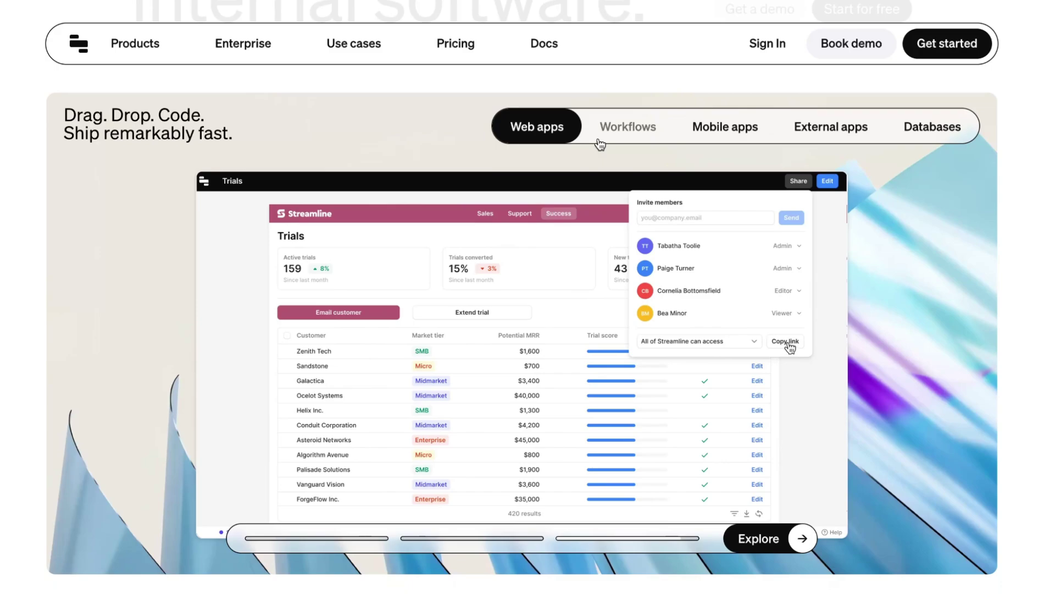
- Step through the Workflows, Mobile apps, External apps and Databases product demos on the home page
click(640, 134)
click(742, 130)
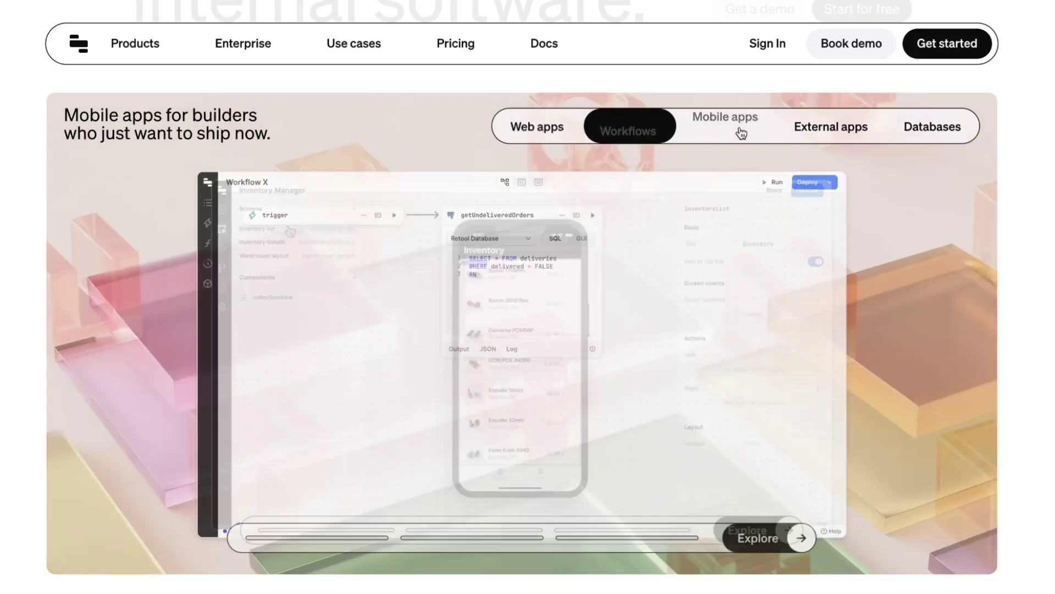
click(840, 136)
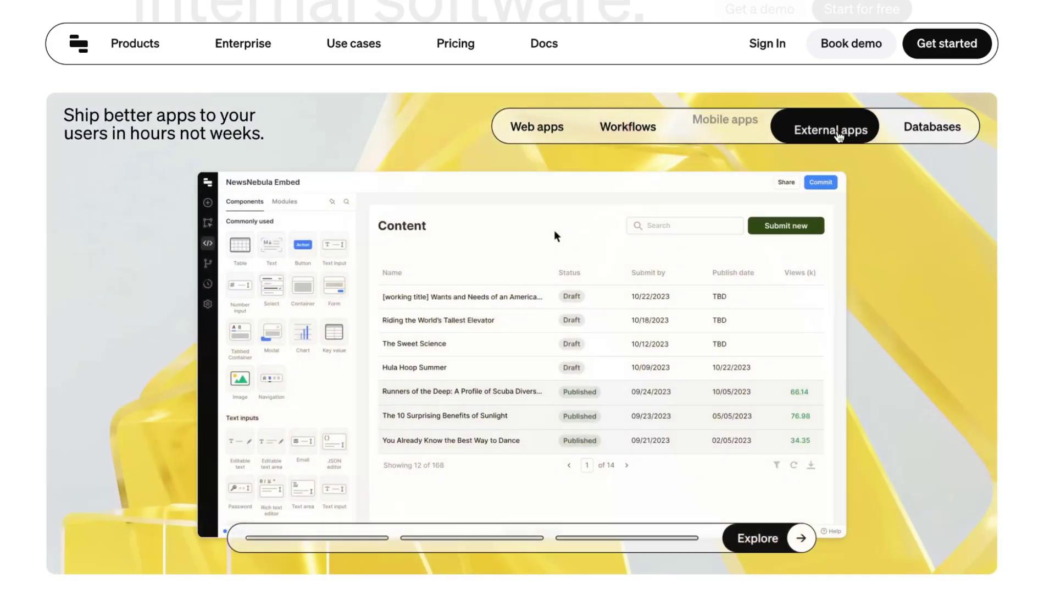
click(927, 130)
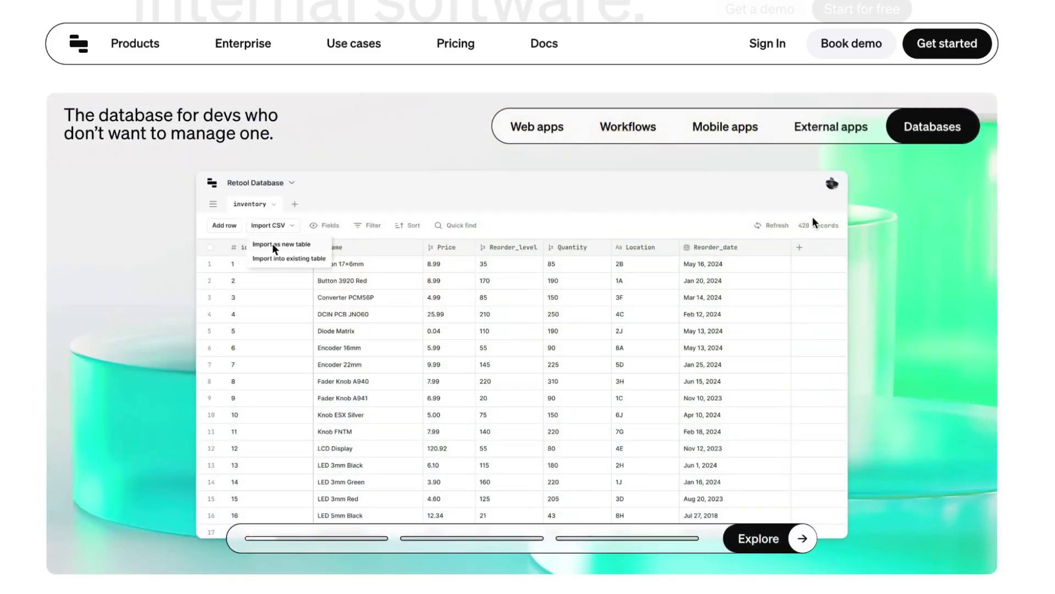
scroll(812, 216, down, 1)
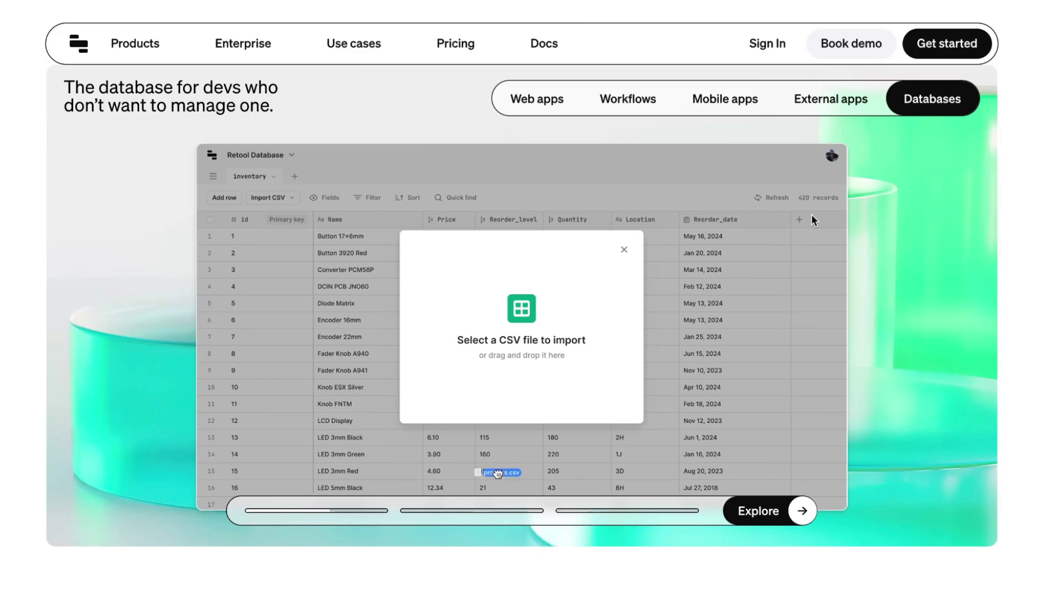
scroll(812, 220, down, 2)
scroll(812, 219, down, 2)
scroll(813, 219, down, 1)
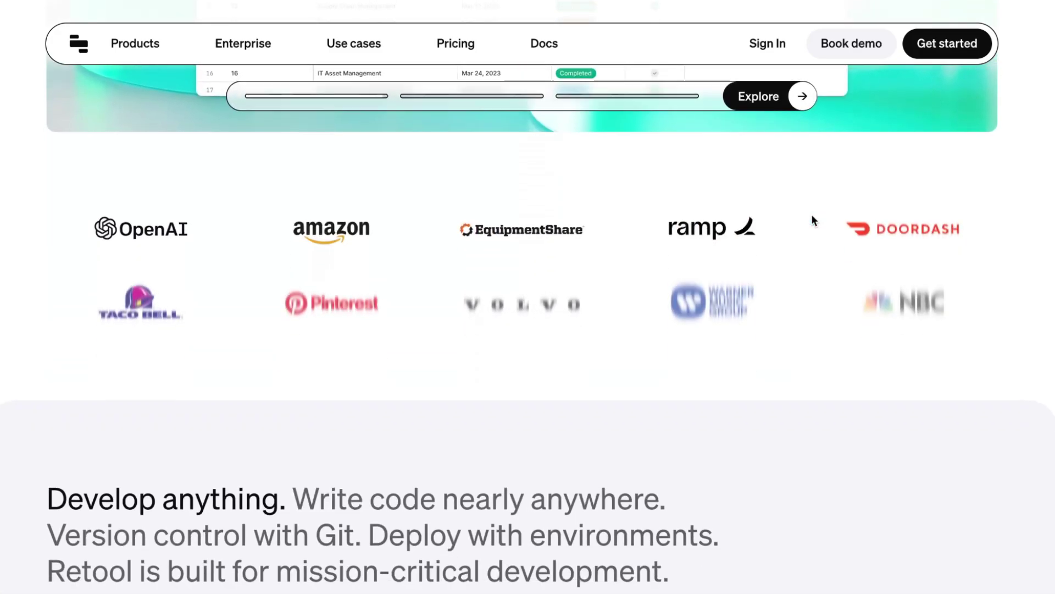
scroll(812, 219, down, 1)
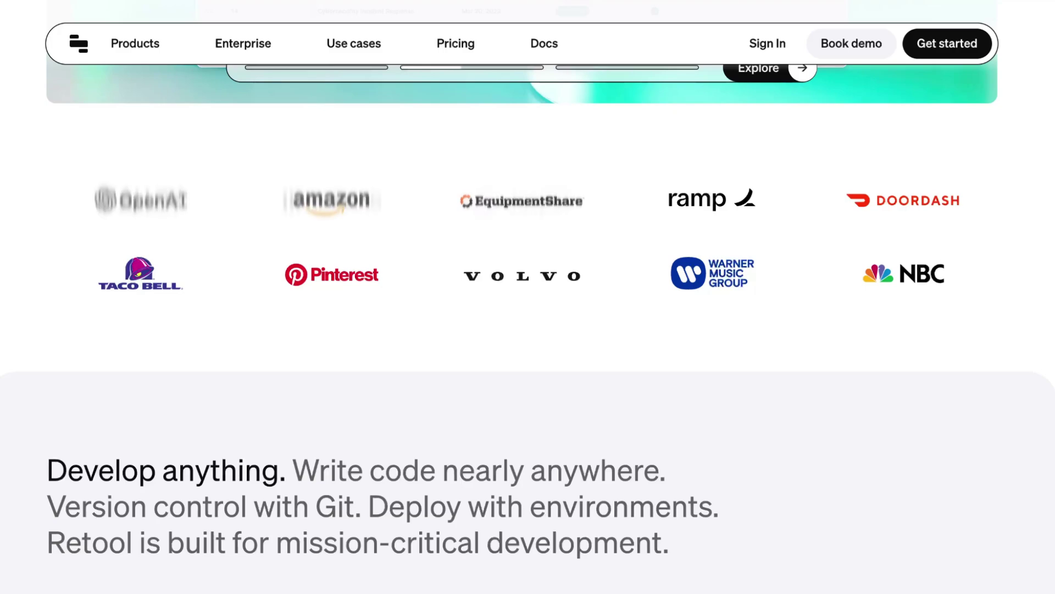
scroll(744, 382, down, 1)
scroll(744, 383, down, 2)
scroll(746, 381, down, 2)
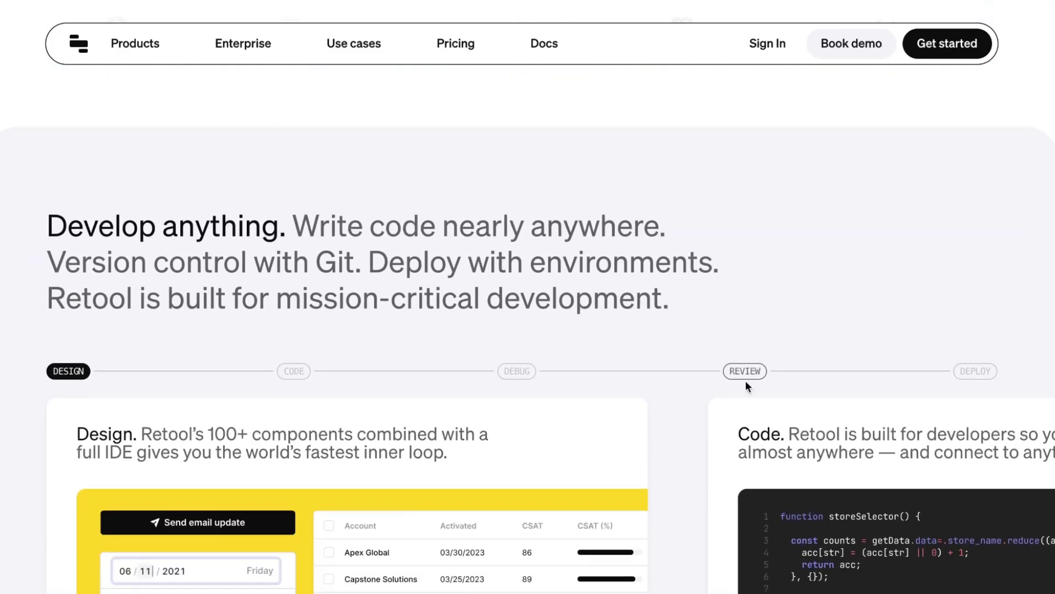
scroll(746, 381, down, 1)
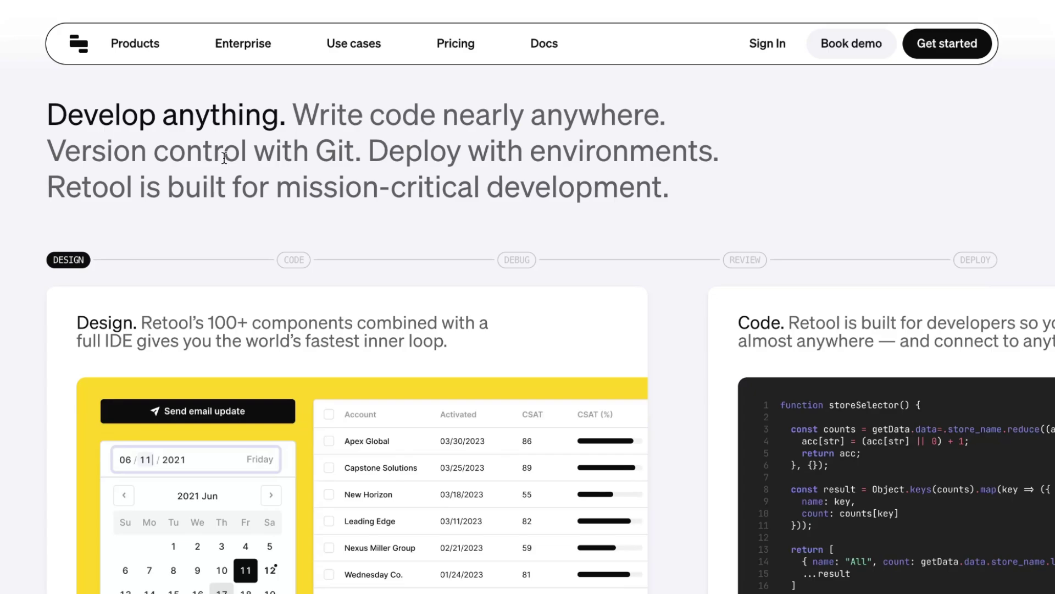
drag(47, 115, 630, 143)
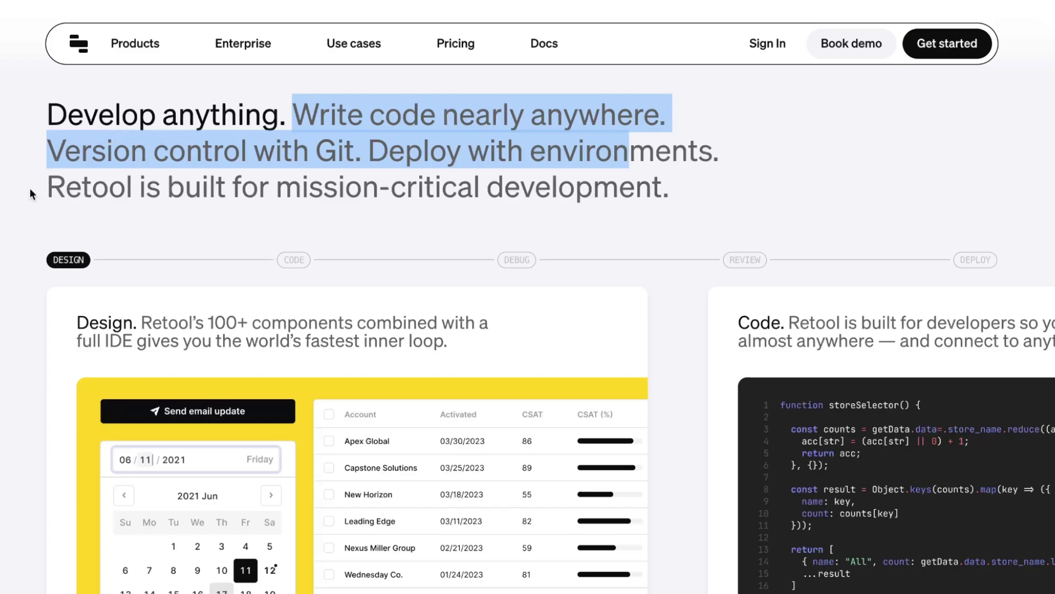
mouse_move(33, 196)
mouse_down()
mouse_move(347, 198)
mouse_move(703, 229)
mouse_up()
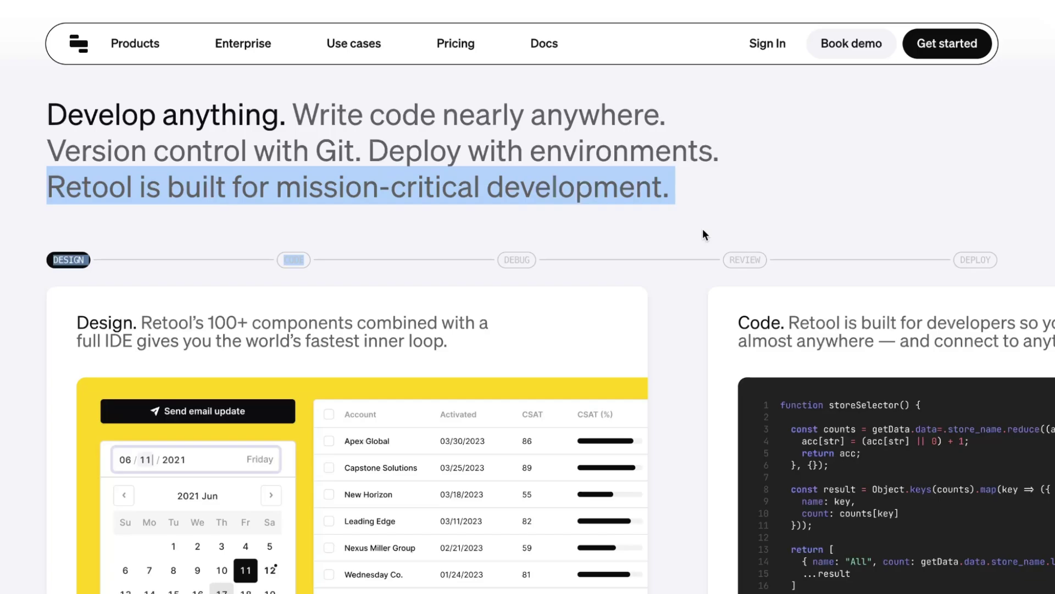
click(699, 229)
scroll(698, 229, down, 1)
scroll(699, 227, down, 3)
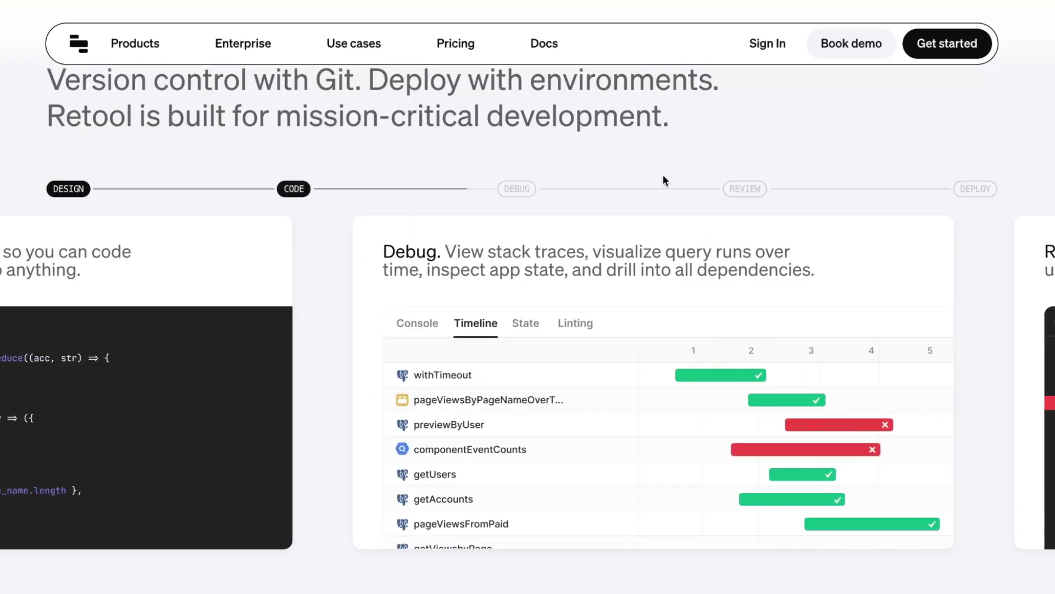
scroll(663, 175, down, 3)
scroll(666, 171, down, 2)
scroll(665, 171, down, 2)
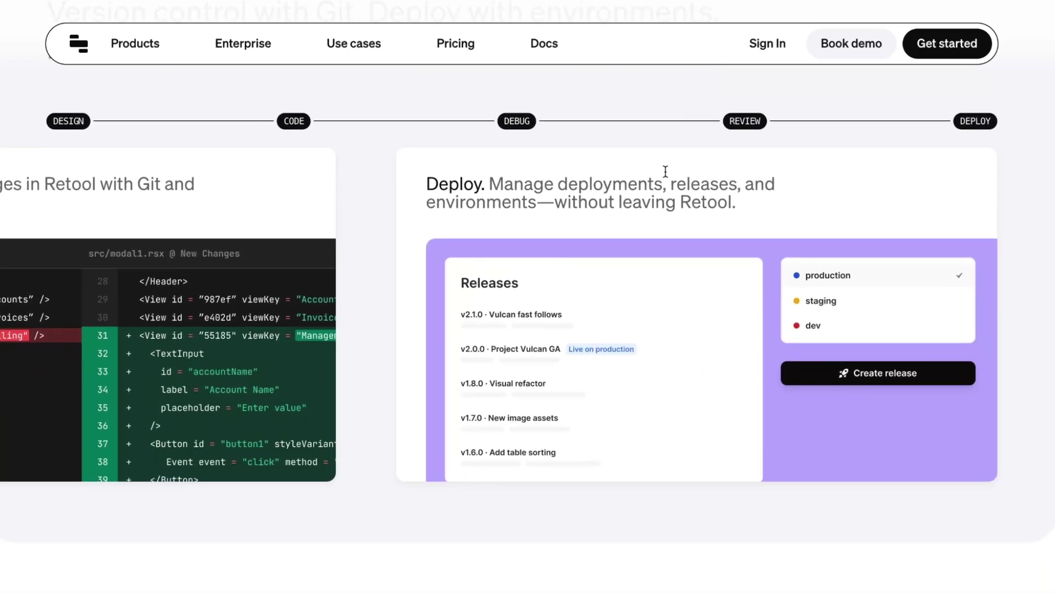
scroll(665, 170, down, 4)
scroll(665, 171, down, 4)
scroll(666, 171, down, 1)
scroll(666, 176, down, 8)
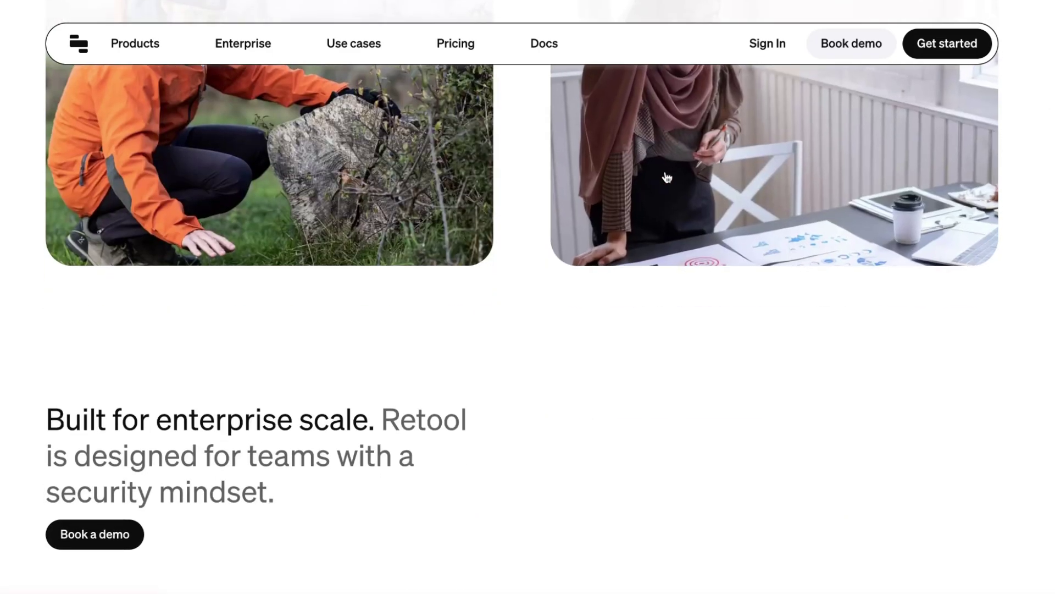
scroll(667, 176, down, 3)
scroll(666, 176, down, 4)
scroll(665, 175, up, 1)
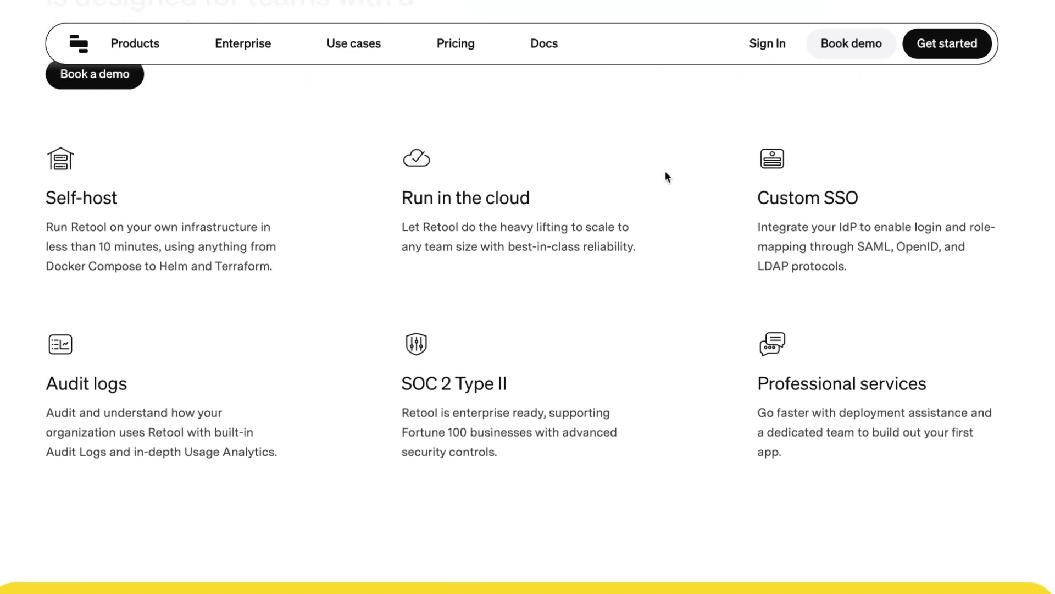
scroll(665, 175, up, 1)
scroll(665, 176, up, 5)
scroll(666, 177, up, 5)
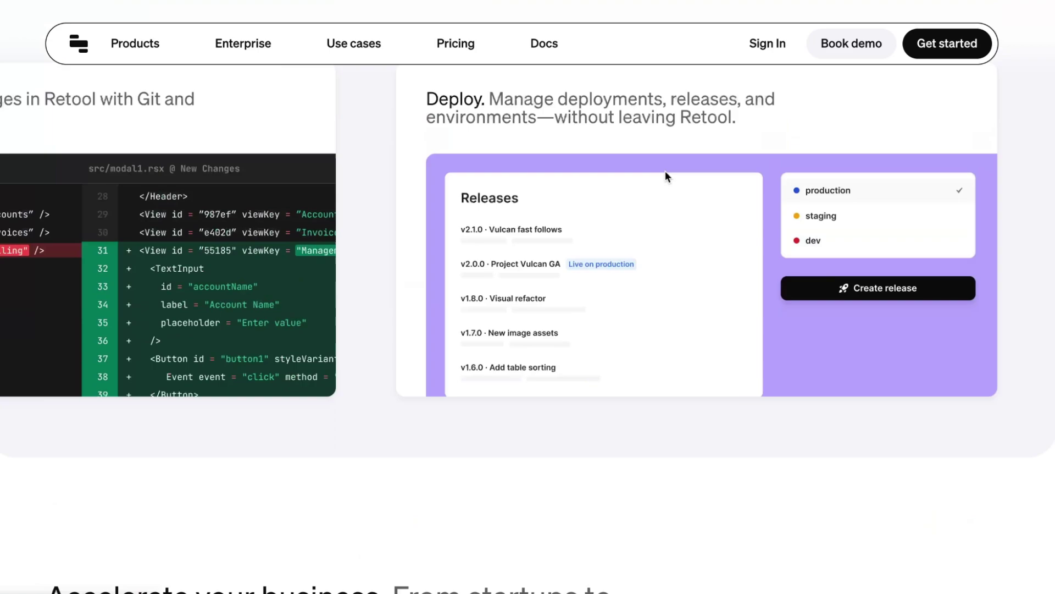
scroll(666, 174, up, 3)
scroll(660, 157, up, 5)
scroll(655, 135, up, 5)
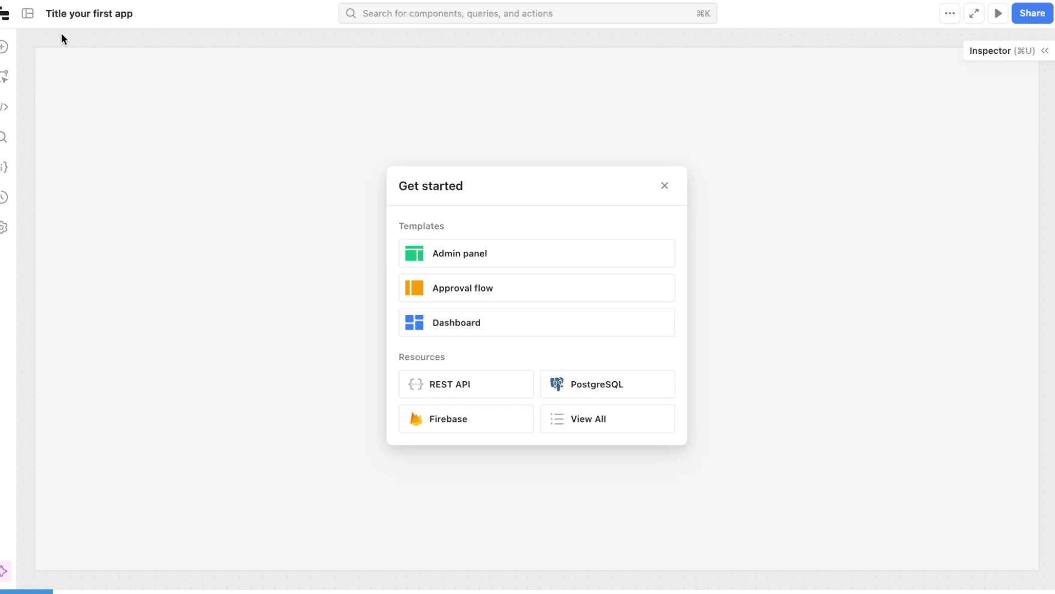
- Dismiss the Get started dialog using the Retool logo, which also opens the app menu
click(5, 15)
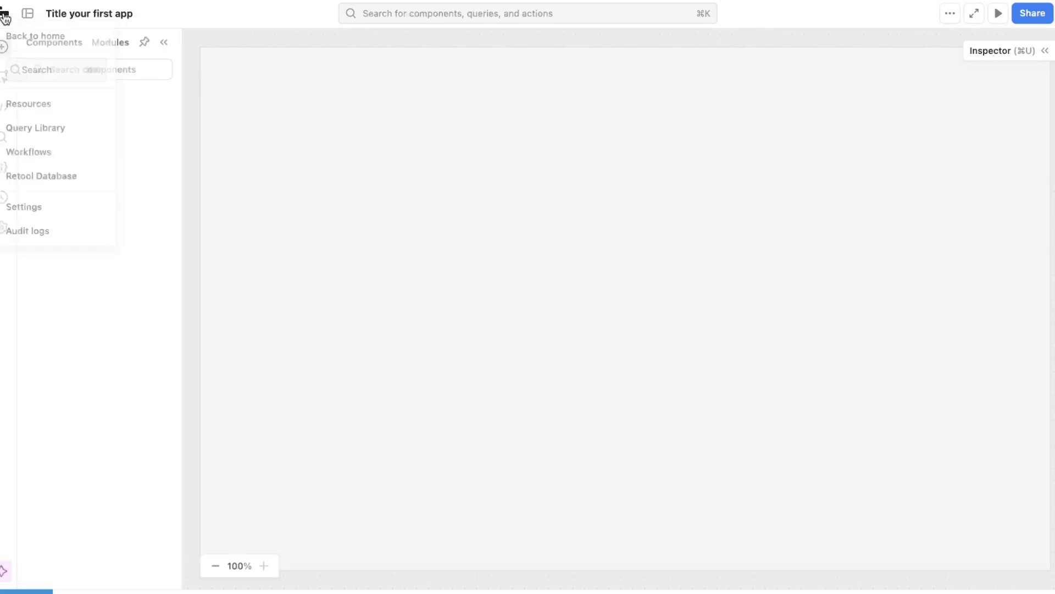
- Back on the home page, trash 'Title your first app' and glance at the Create dropdown
click(25, 39)
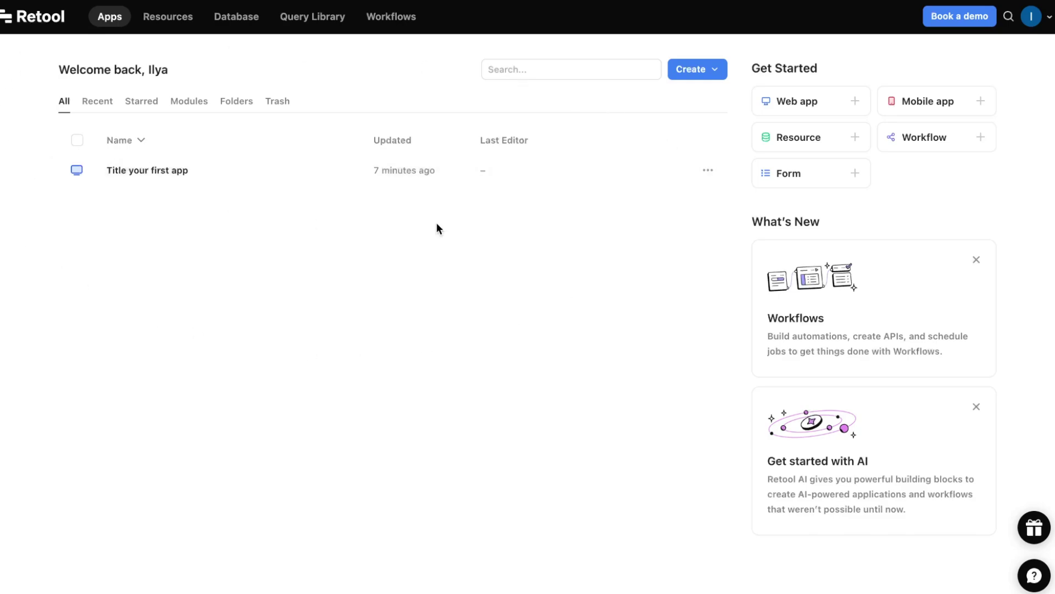
mouse_move(392, 170)
click(708, 171)
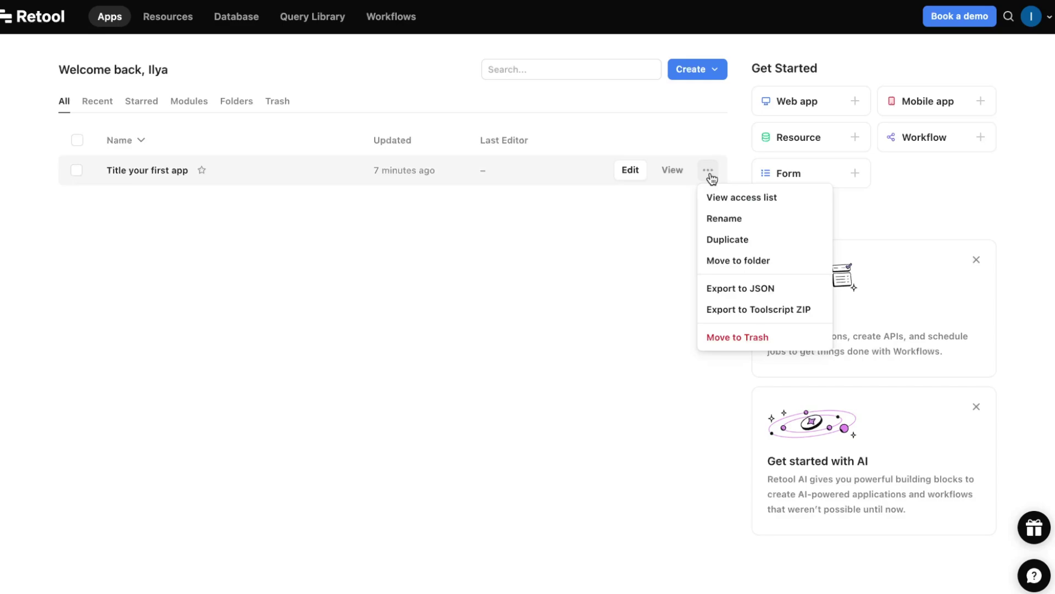
click(742, 339)
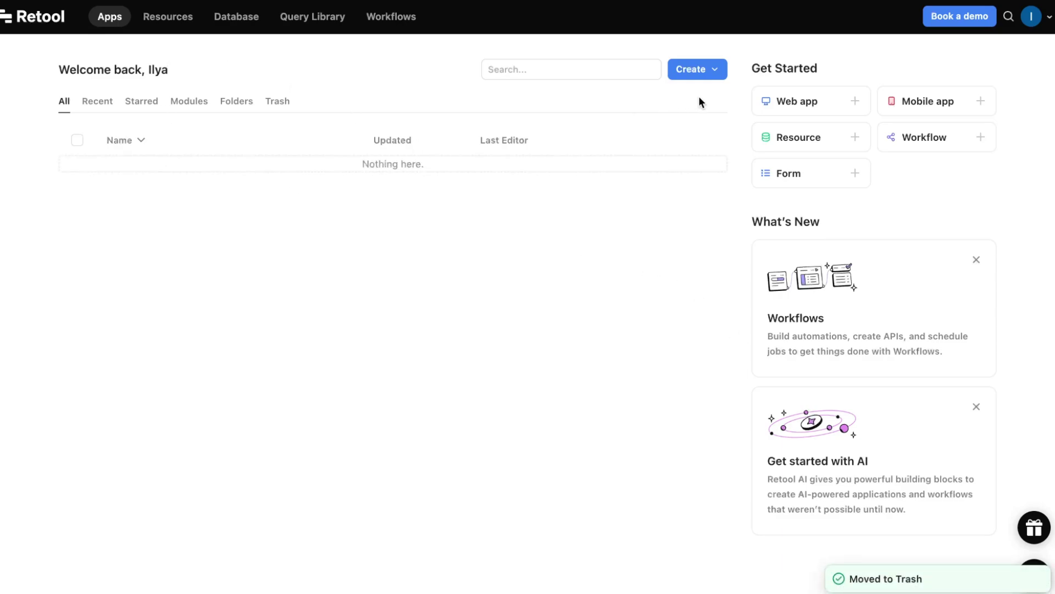
click(715, 71)
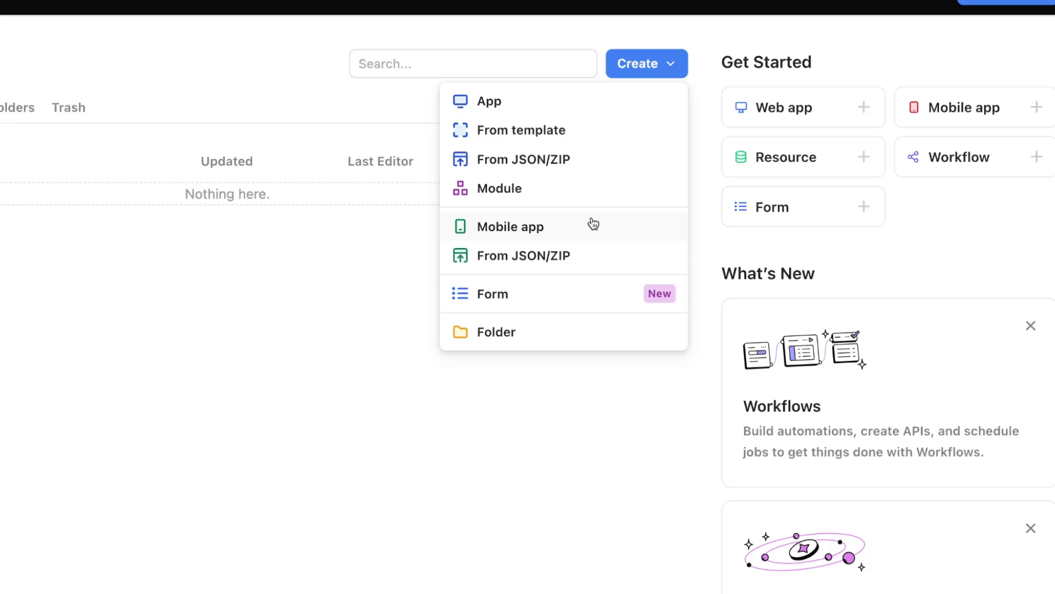
click(518, 410)
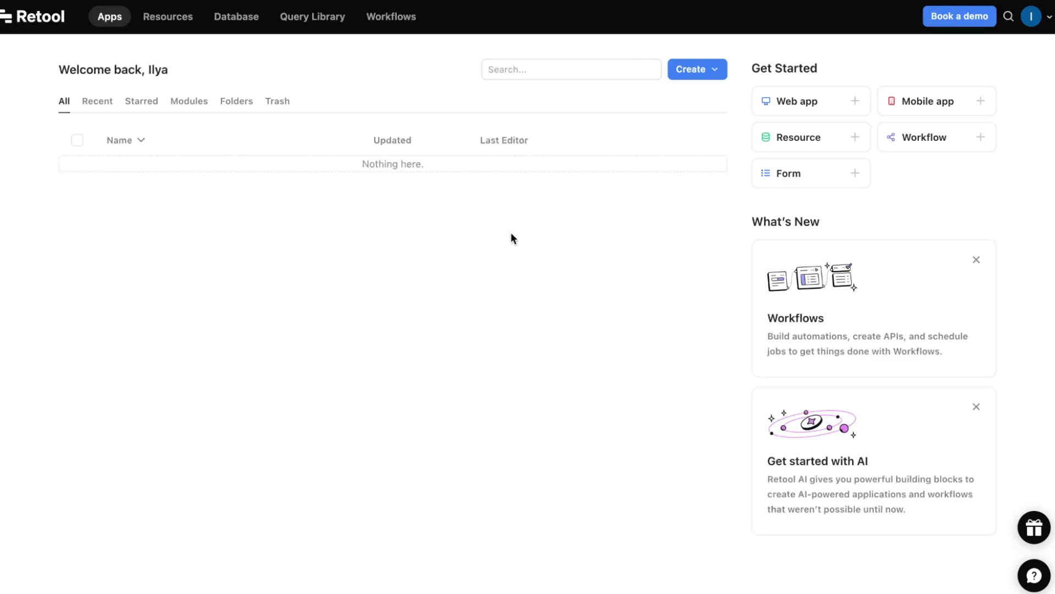
- Switch to the Resources page and bring up the Create new resource picker
click(171, 20)
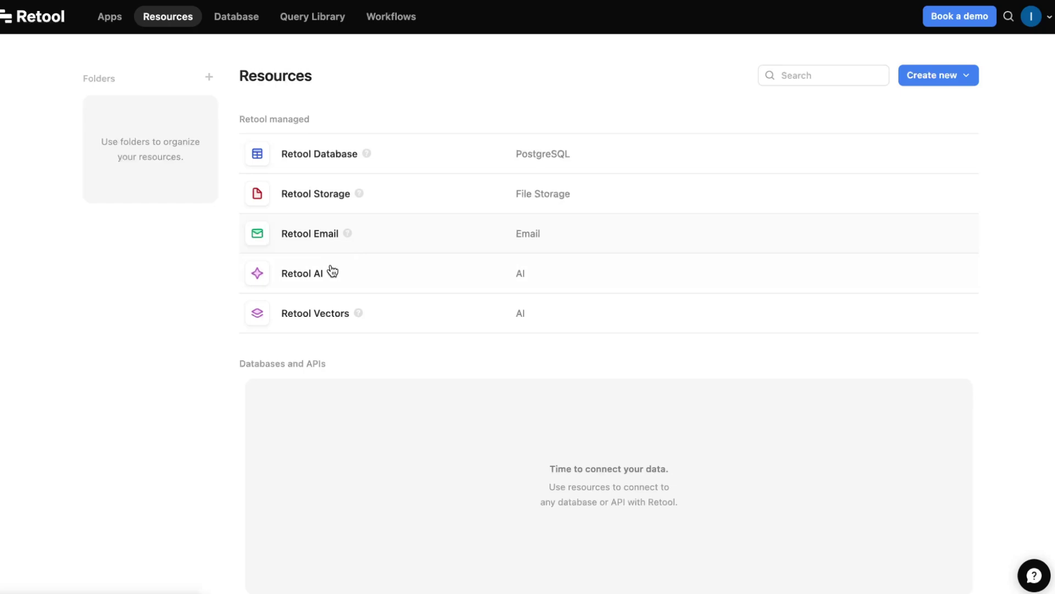
click(962, 75)
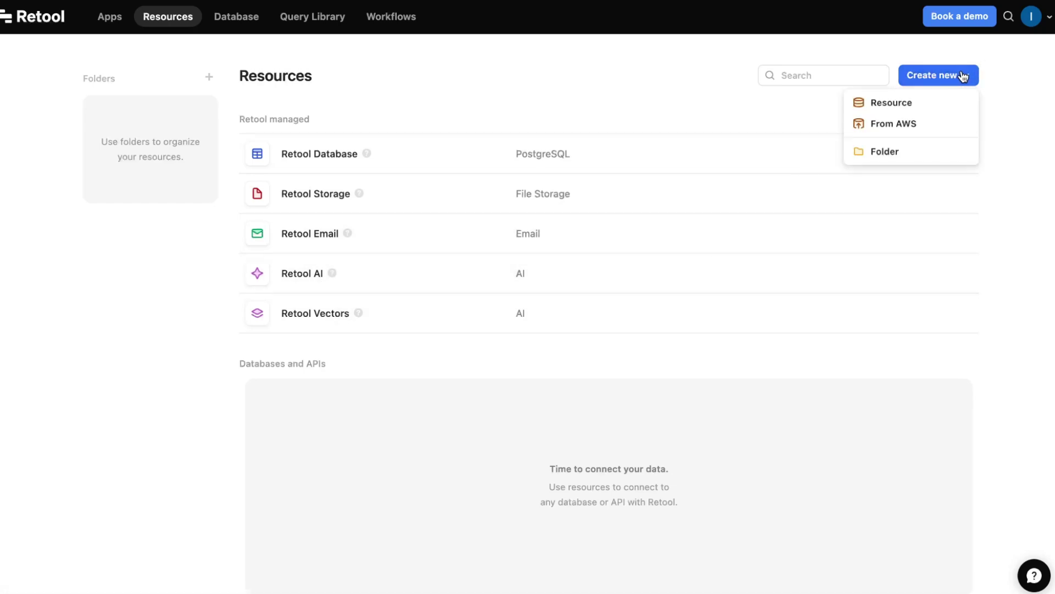
- Pick a new resource type, then go to Retool Database showing the 50-record sample_users table
click(886, 106)
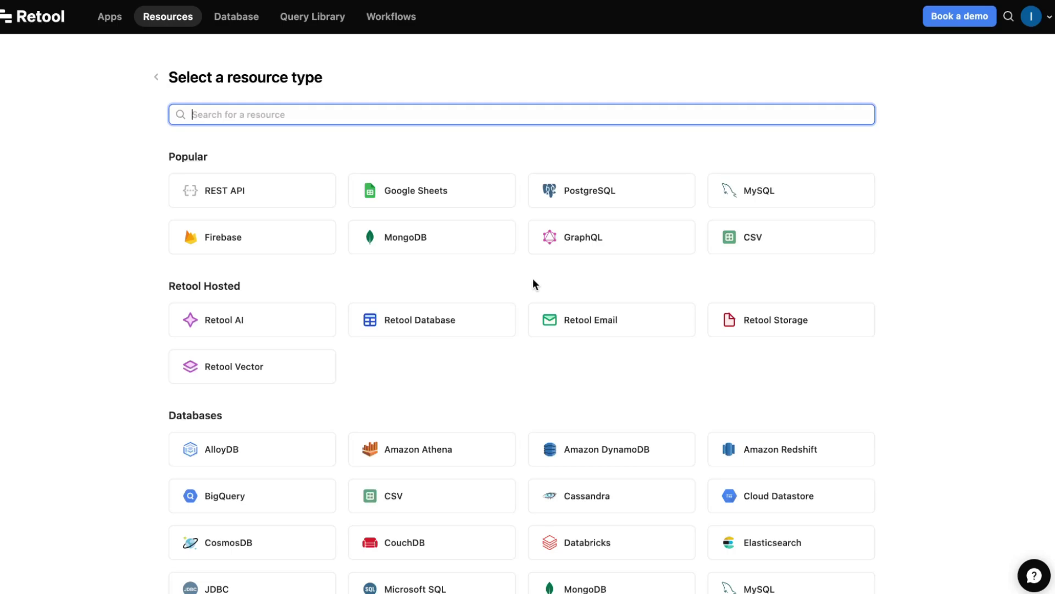
scroll(532, 278, down, 1)
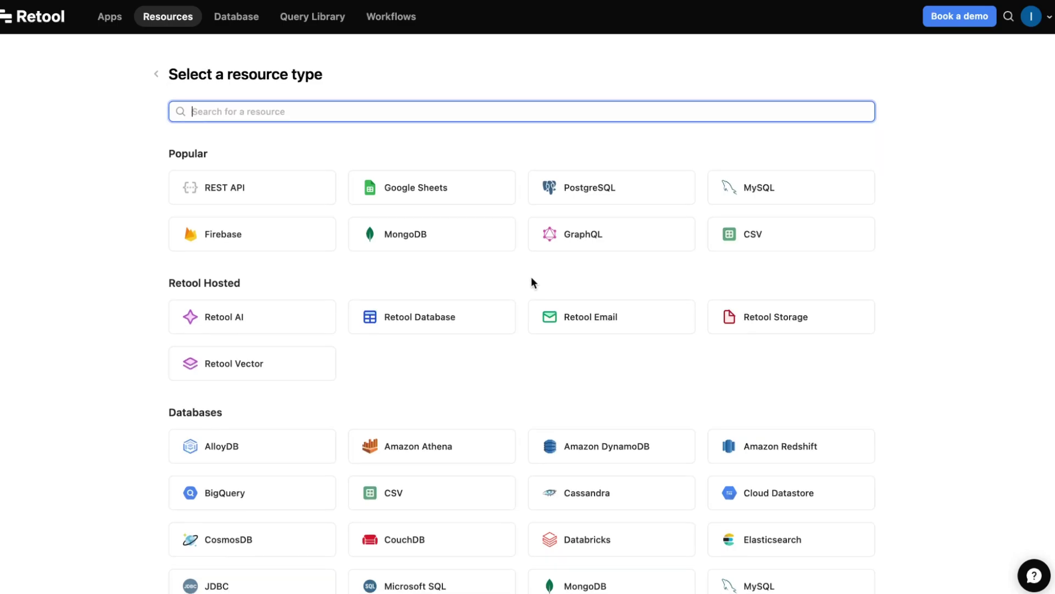
scroll(397, 260, down, 1)
scroll(396, 260, down, 1)
scroll(397, 260, down, 2)
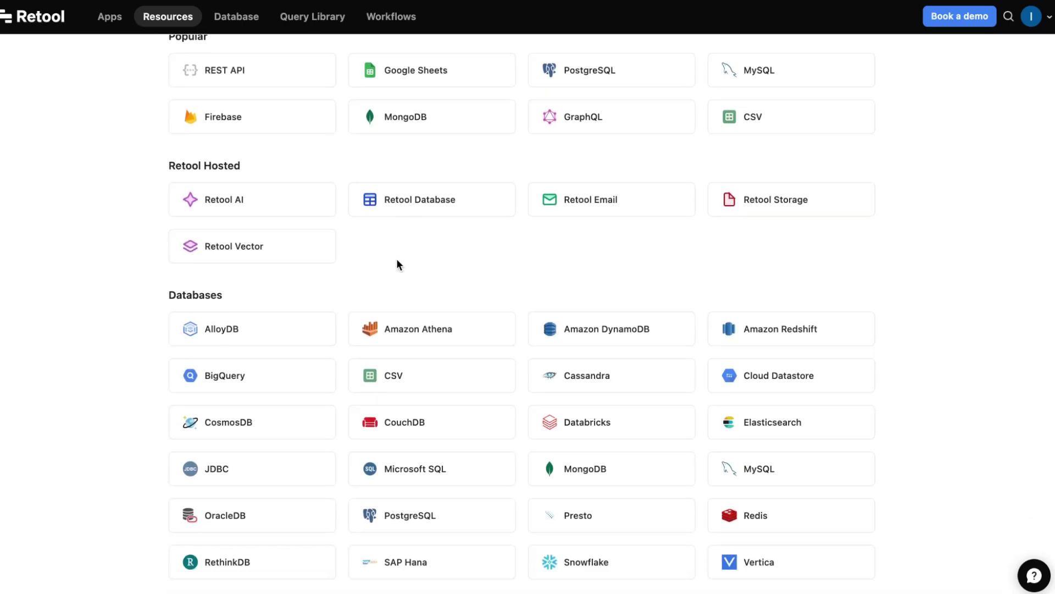
scroll(397, 260, up, 3)
scroll(382, 302, down, 12)
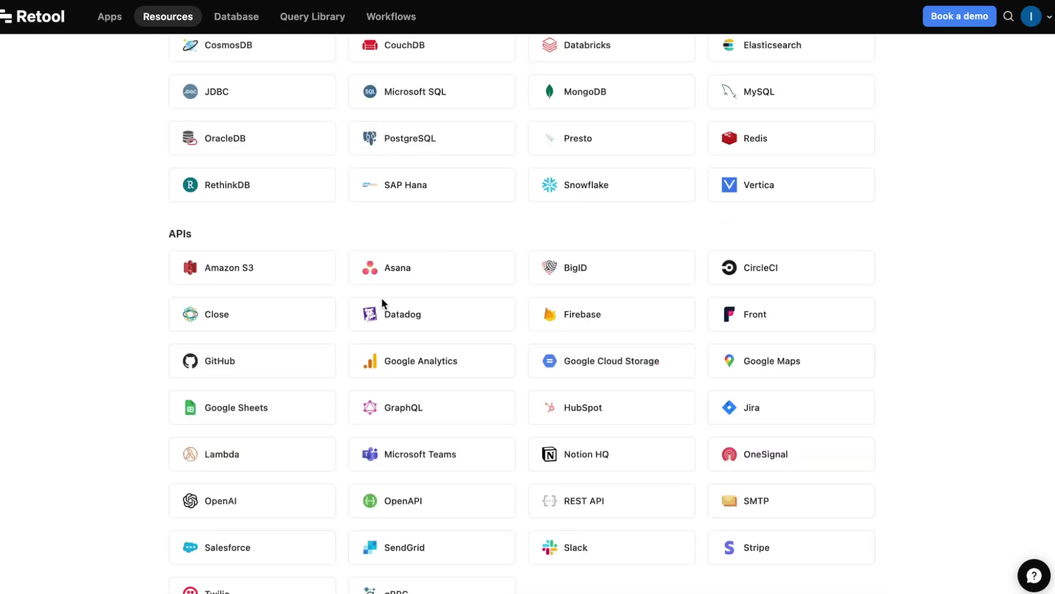
scroll(384, 305, down, 3)
scroll(383, 304, down, 1)
scroll(381, 304, up, 5)
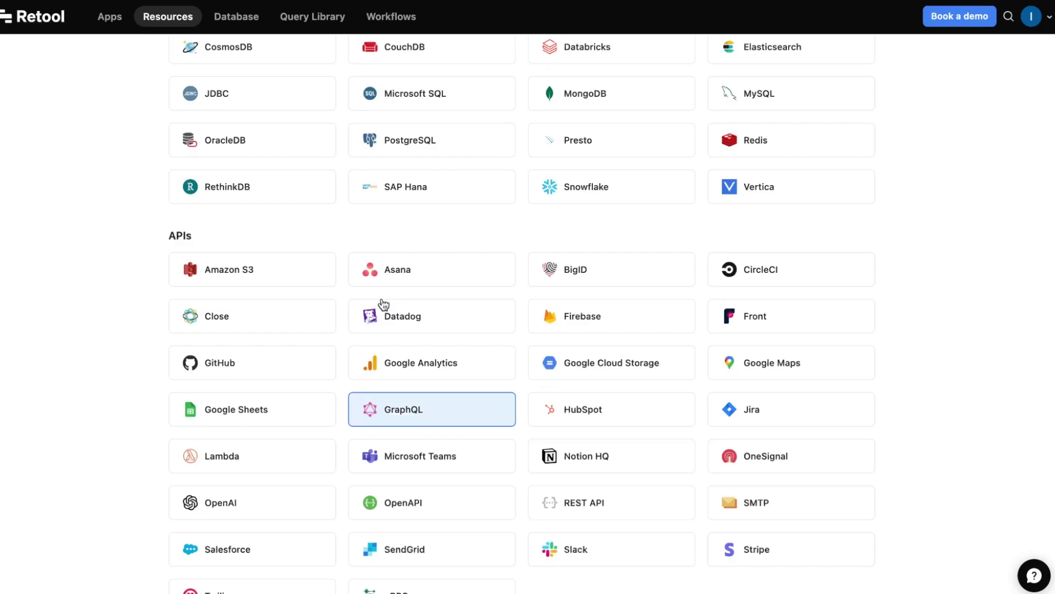
scroll(382, 305, up, 10)
click(242, 20)
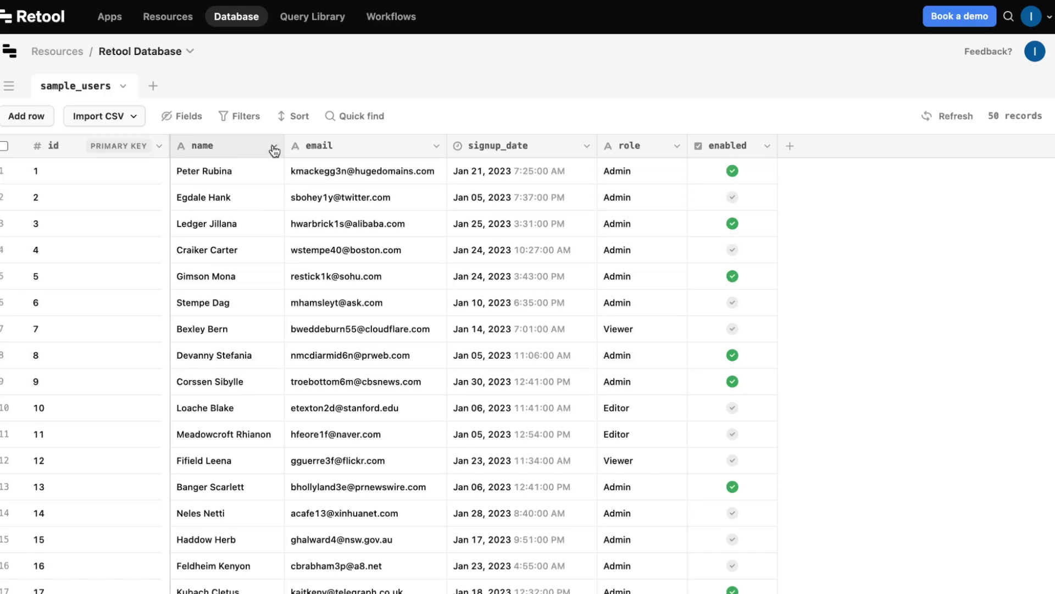
- Peek at the Import CSV options, close them, and move to the Query Library
click(131, 116)
click(132, 121)
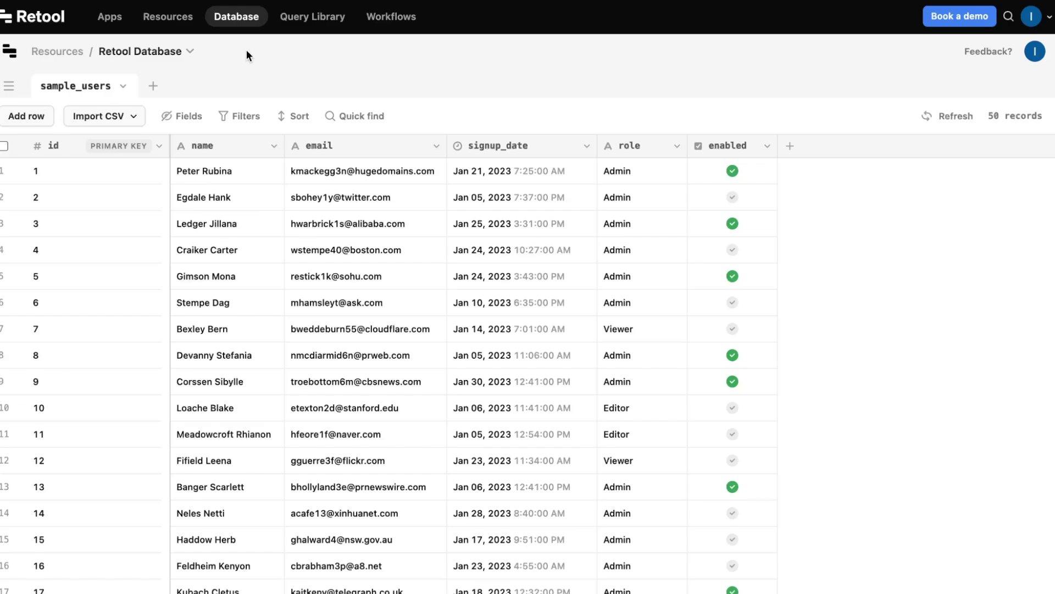
click(309, 23)
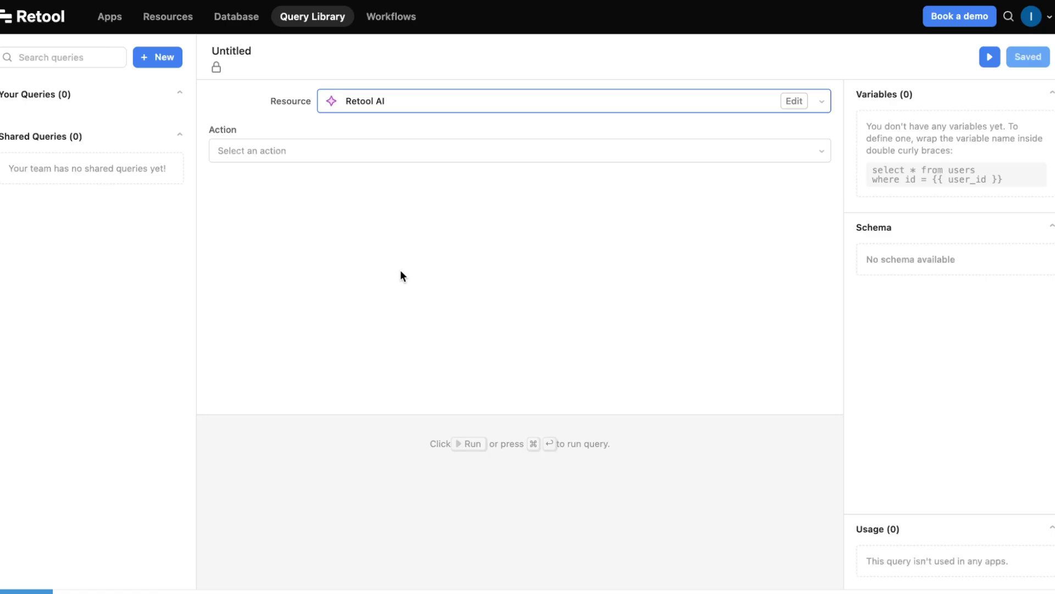
- Add a new untitled Retool AI query, focus its prompt Input, then go to Workflows
click(153, 57)
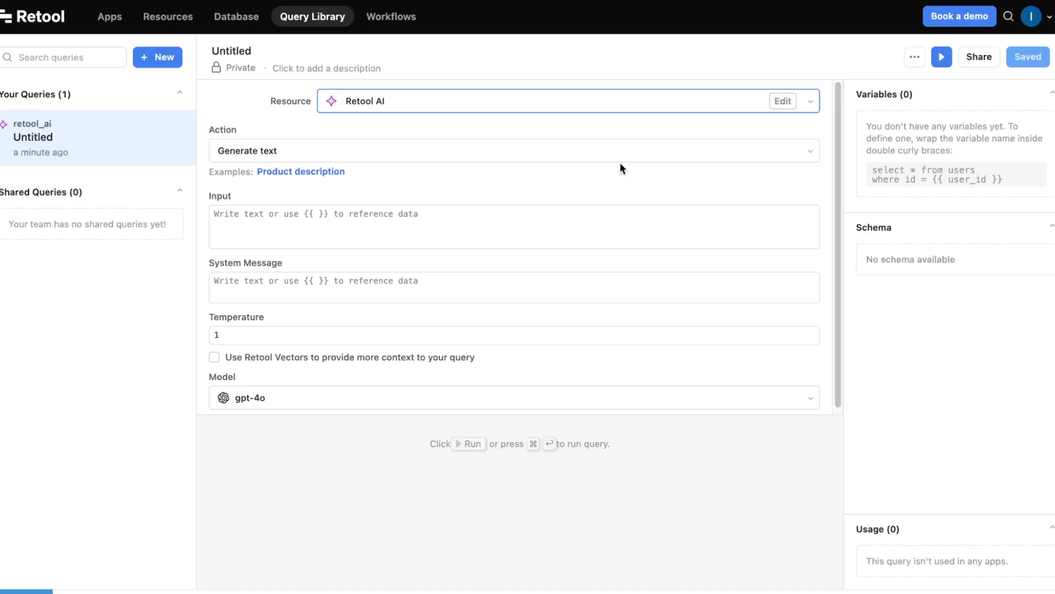
click(580, 236)
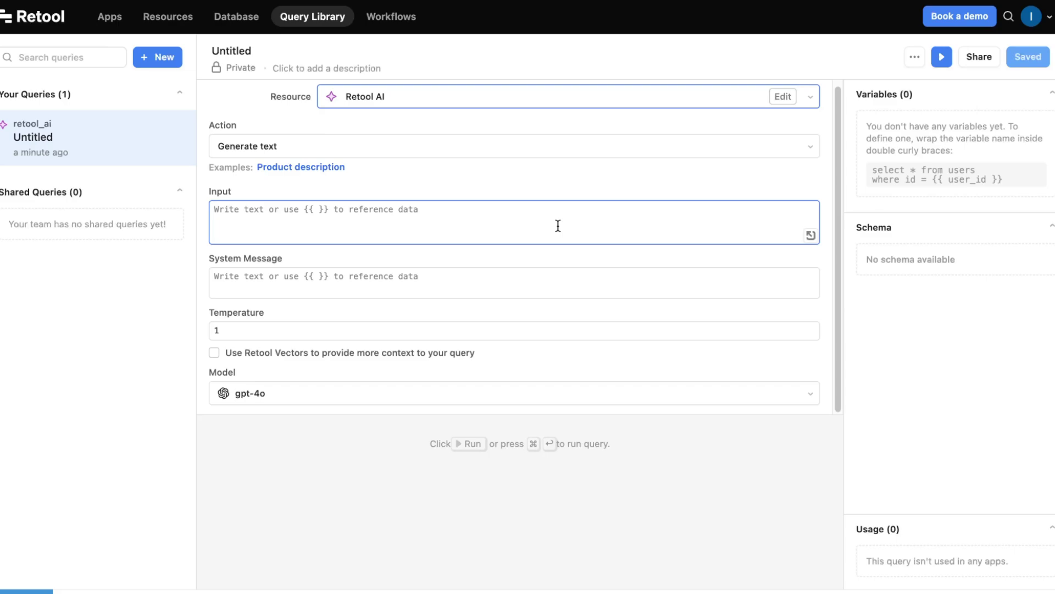
click(395, 19)
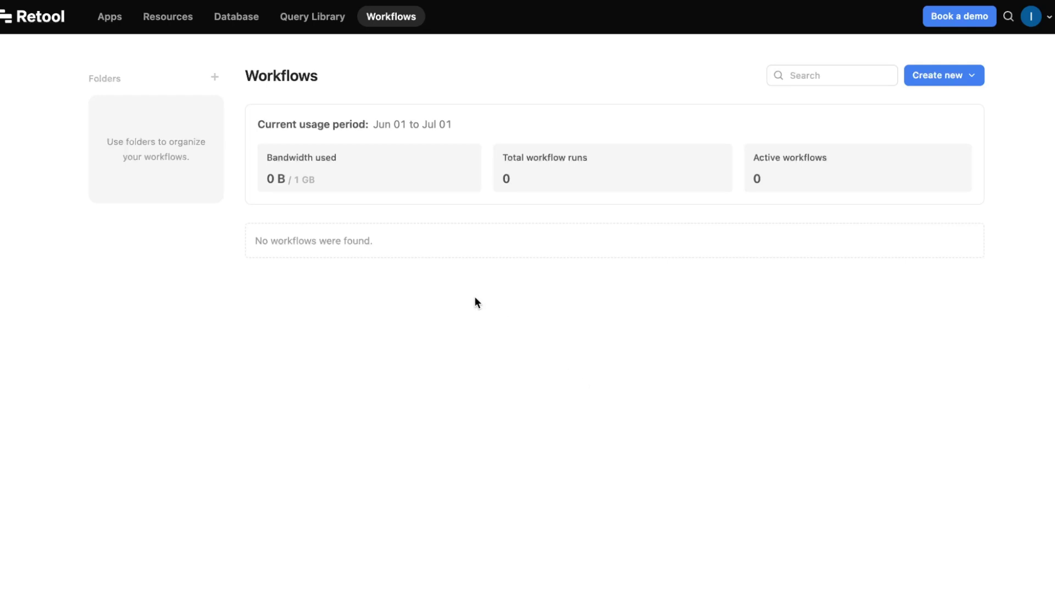
- Check the workflow Create new options, then return to the Apps home page
click(972, 75)
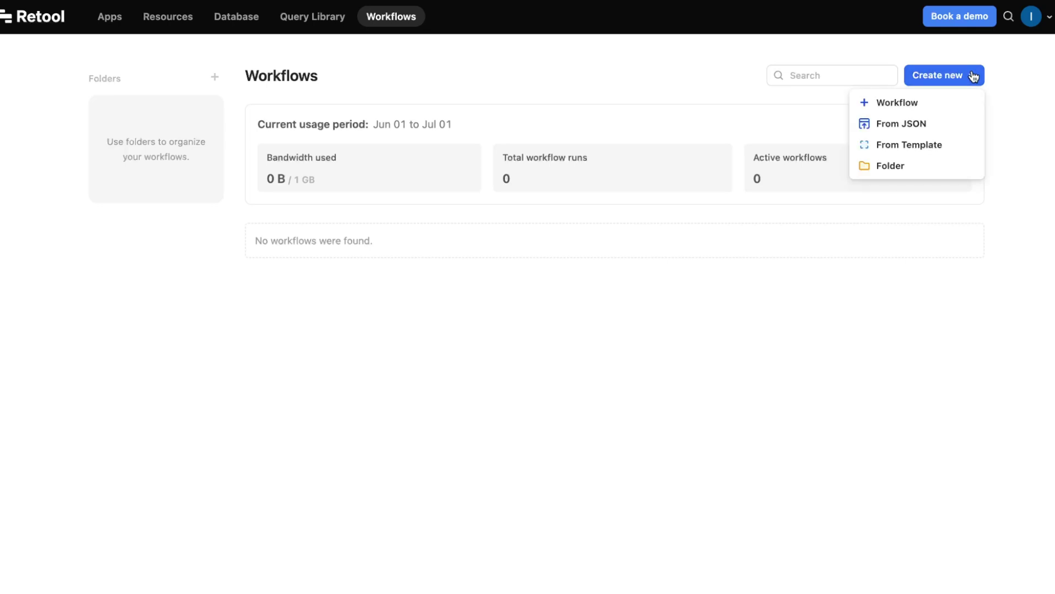
click(10, 21)
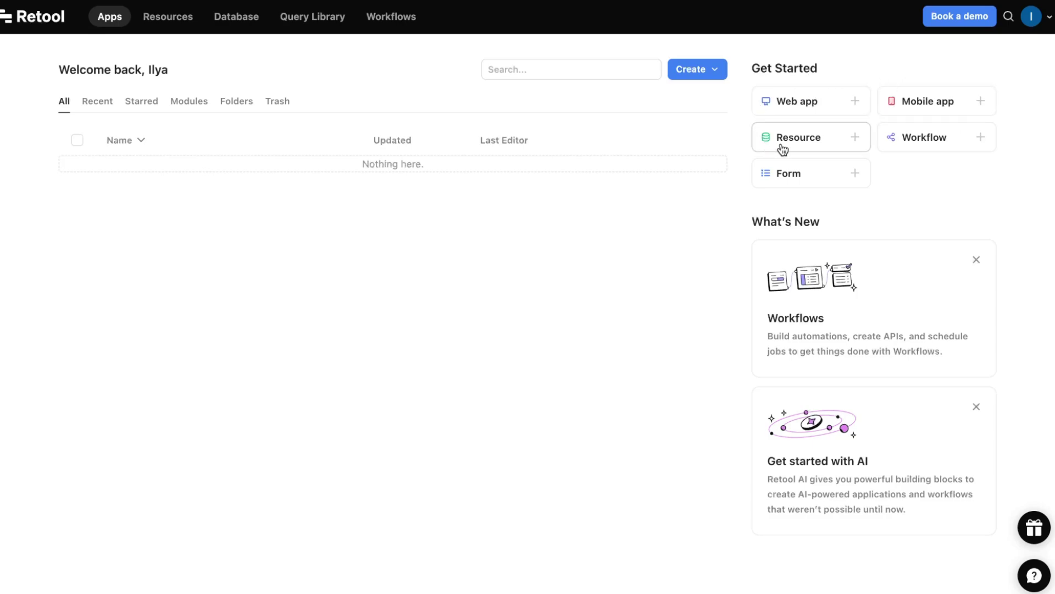
- Start a People List mobile app and view its Component tree, Code, State, Search, History and Settings
click(930, 101)
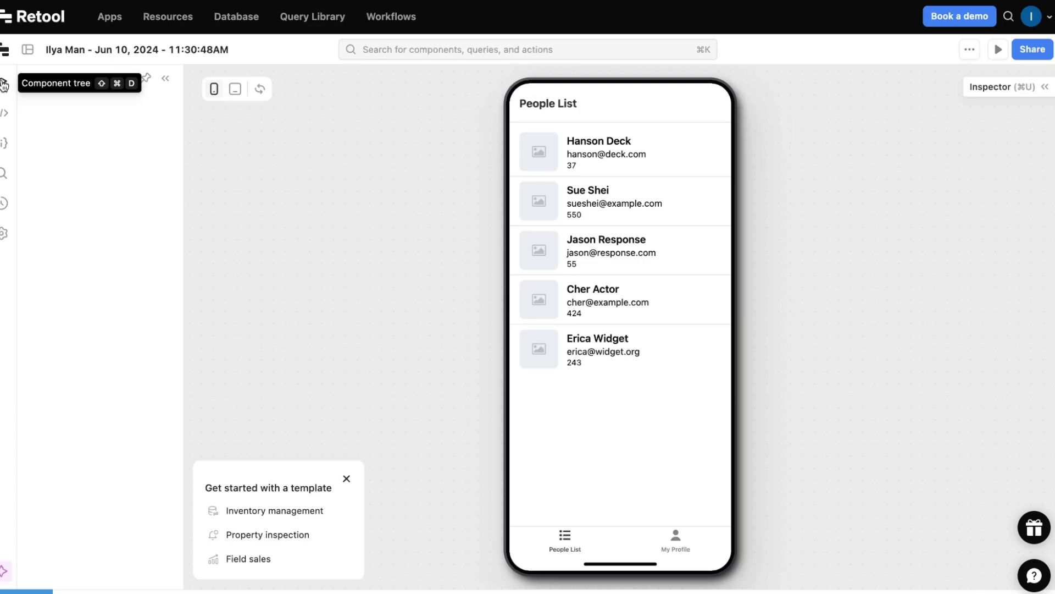
click(4, 82)
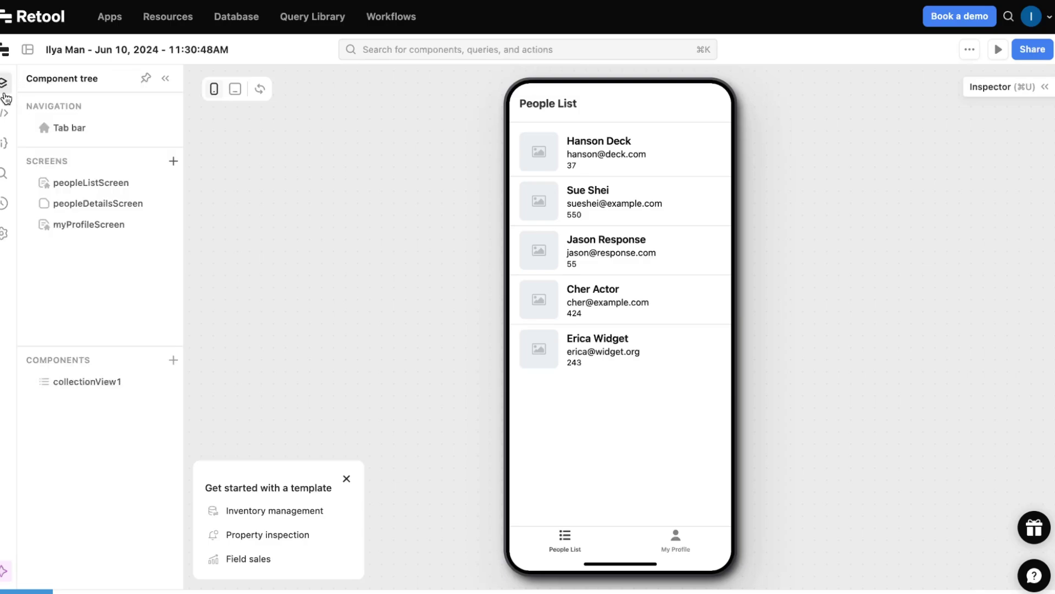
click(6, 116)
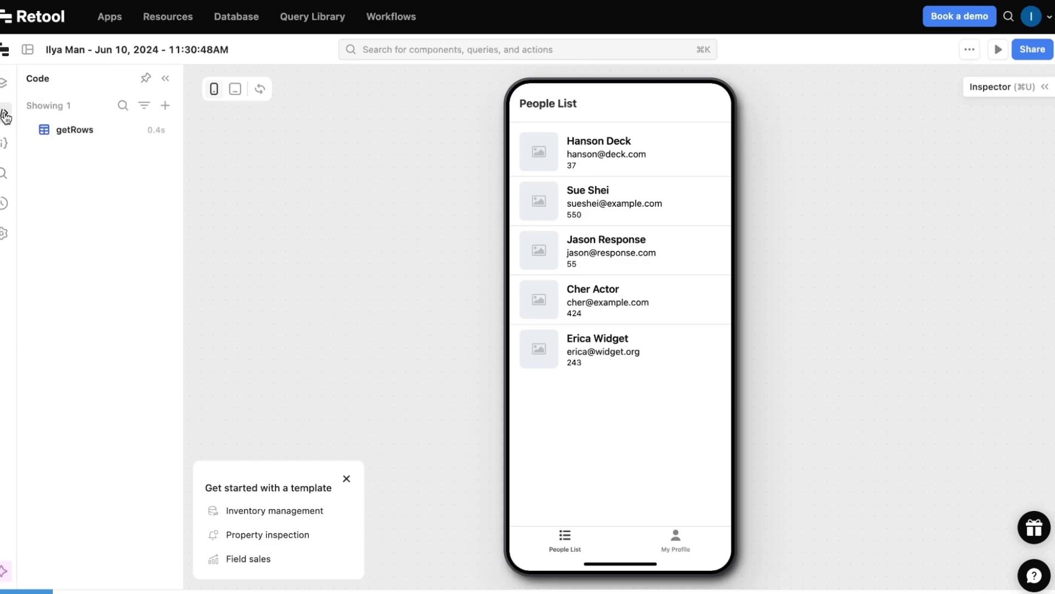
click(4, 144)
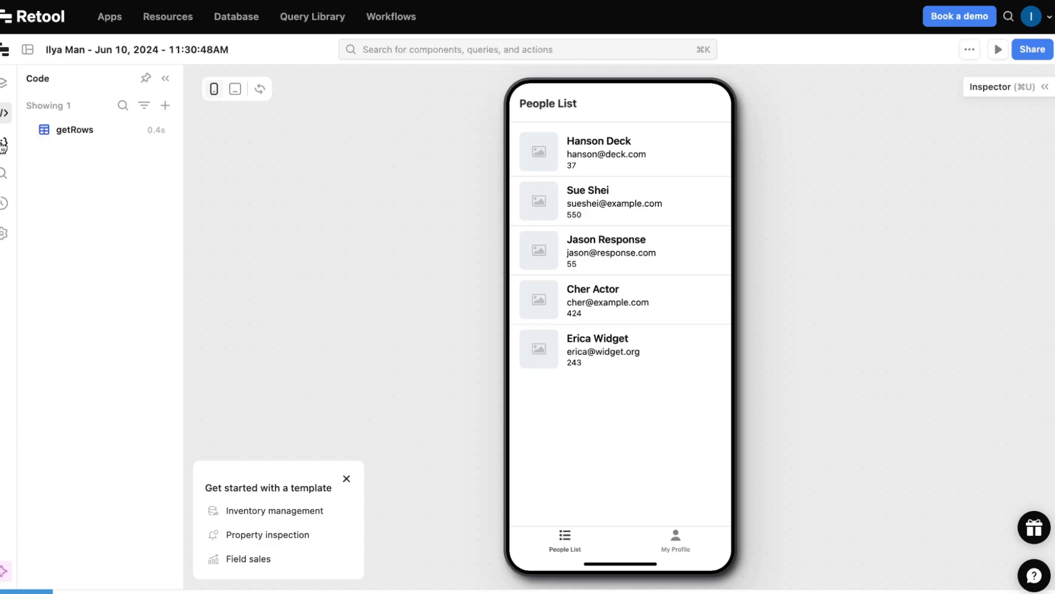
click(3, 174)
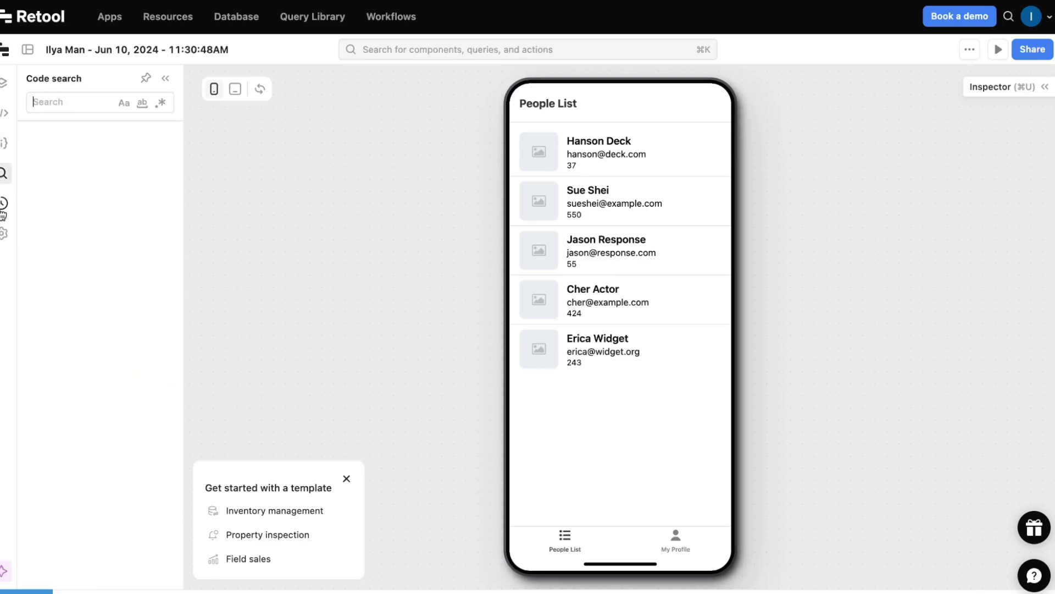
click(4, 206)
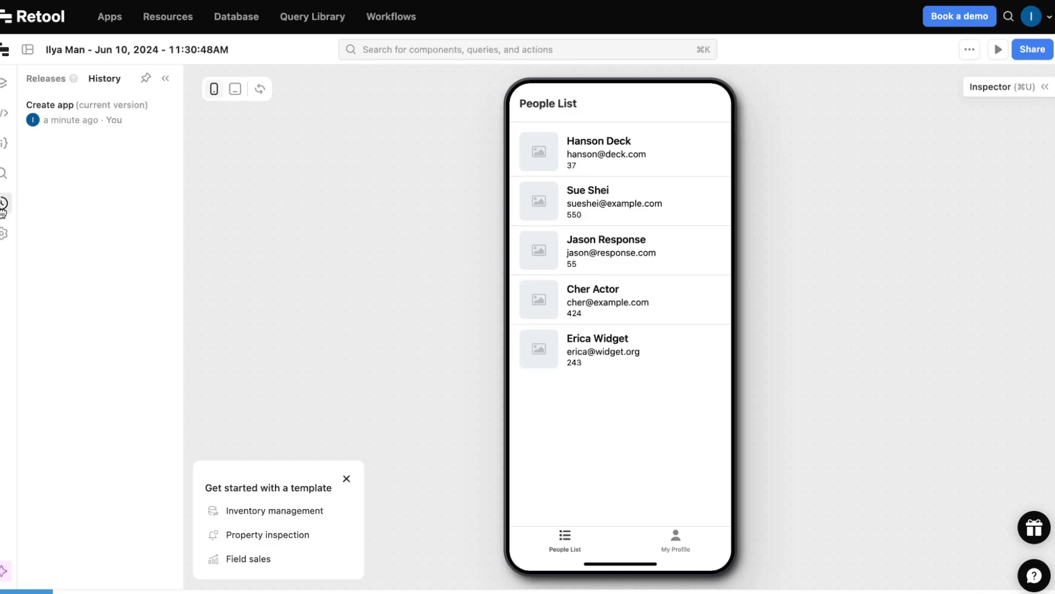
click(5, 235)
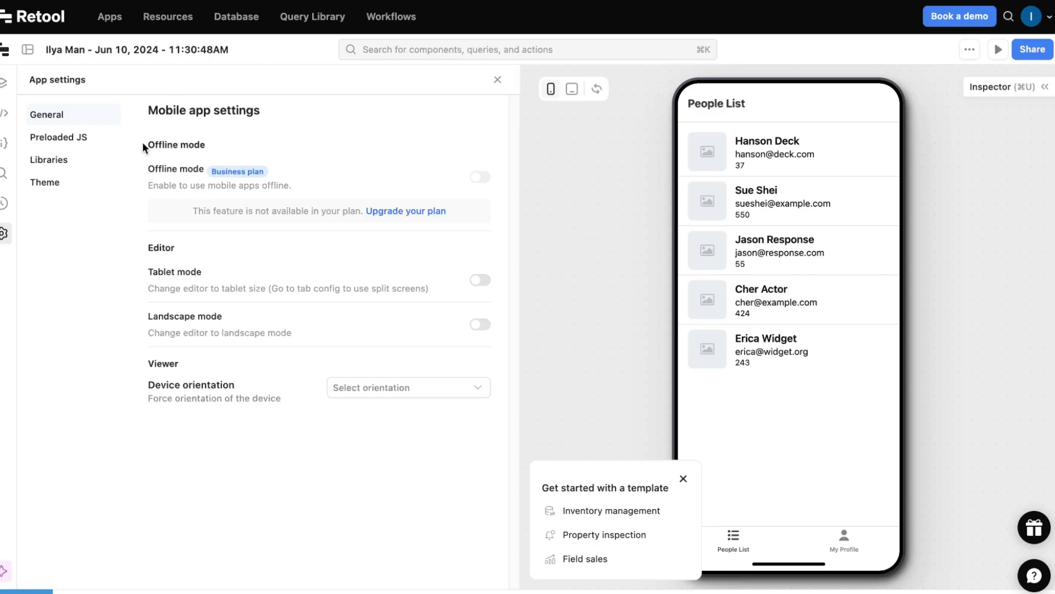
- After viewing Preloaded JS and Libraries, apply a green primary, green header, third-button-style theme
click(57, 140)
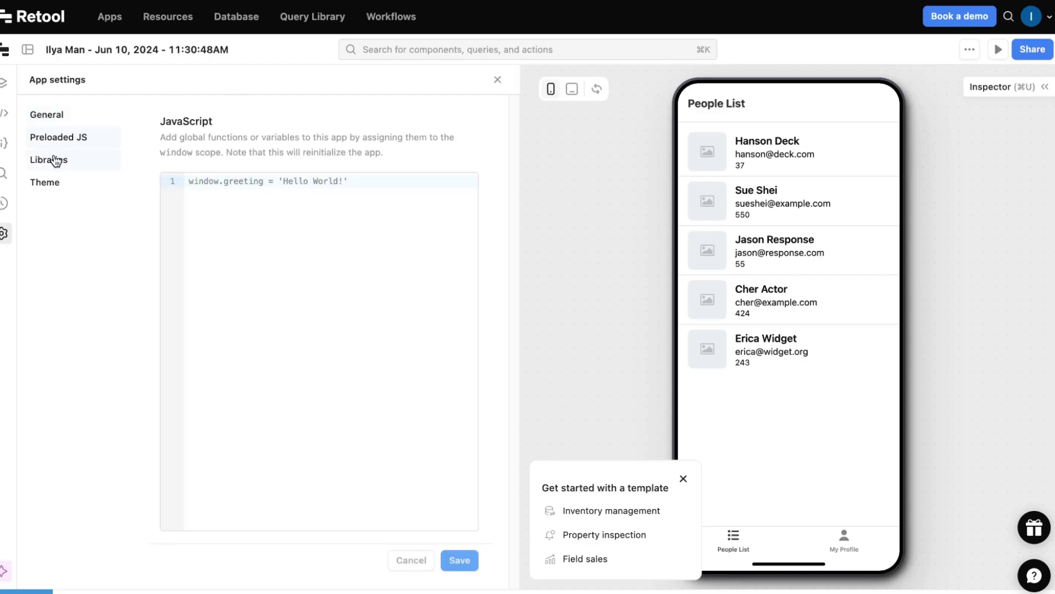
click(53, 159)
click(49, 183)
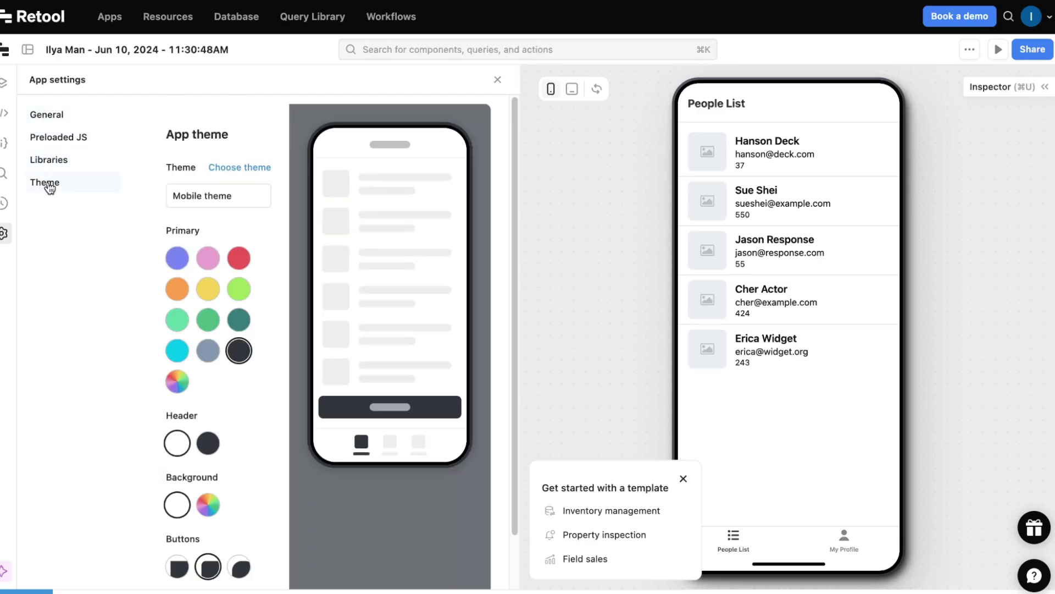
click(209, 266)
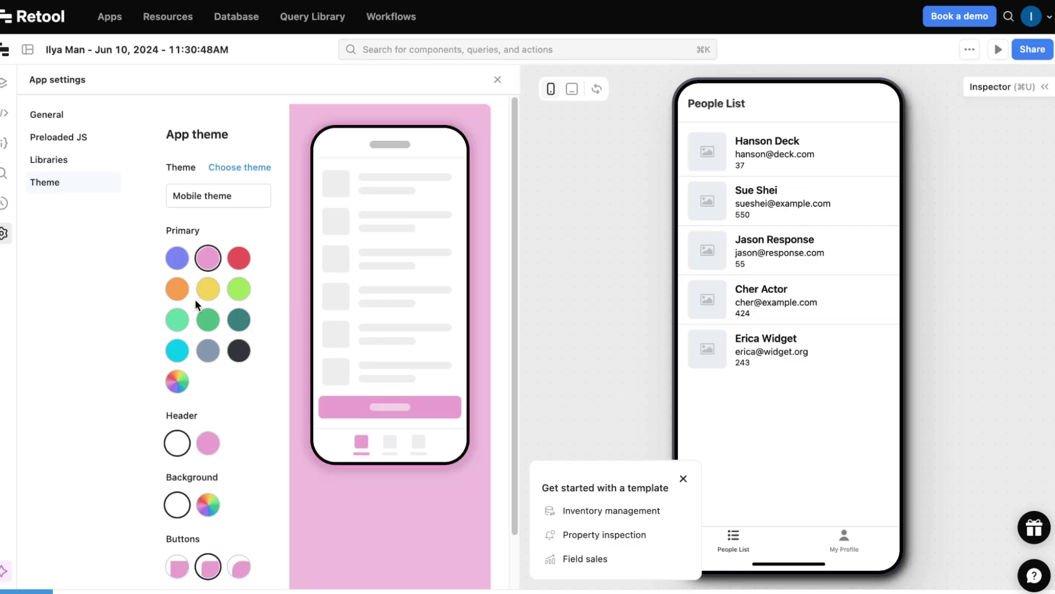
click(209, 320)
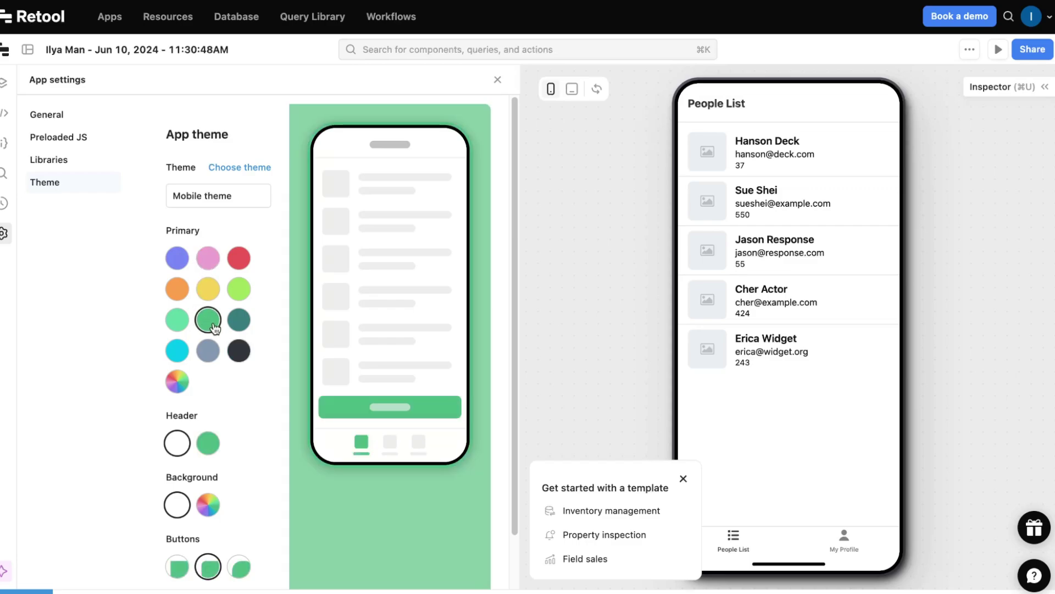
click(205, 444)
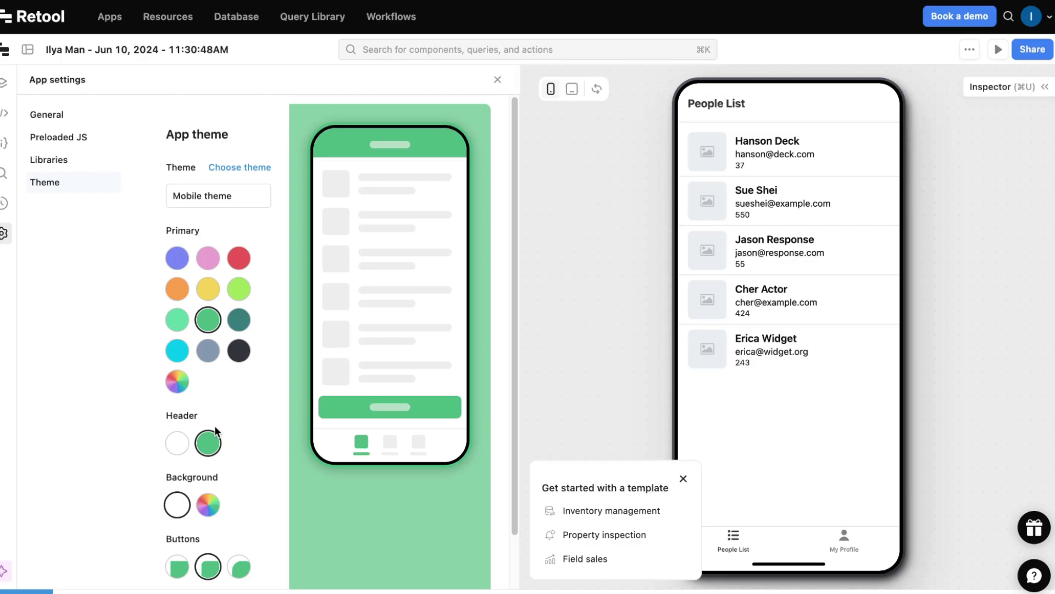
scroll(204, 499, down, 2)
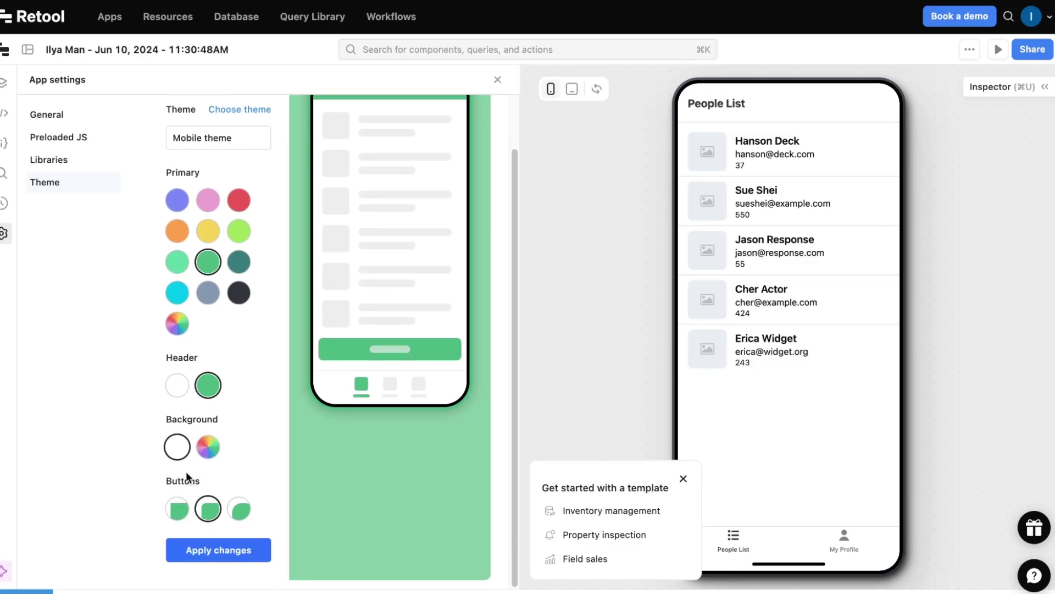
click(239, 509)
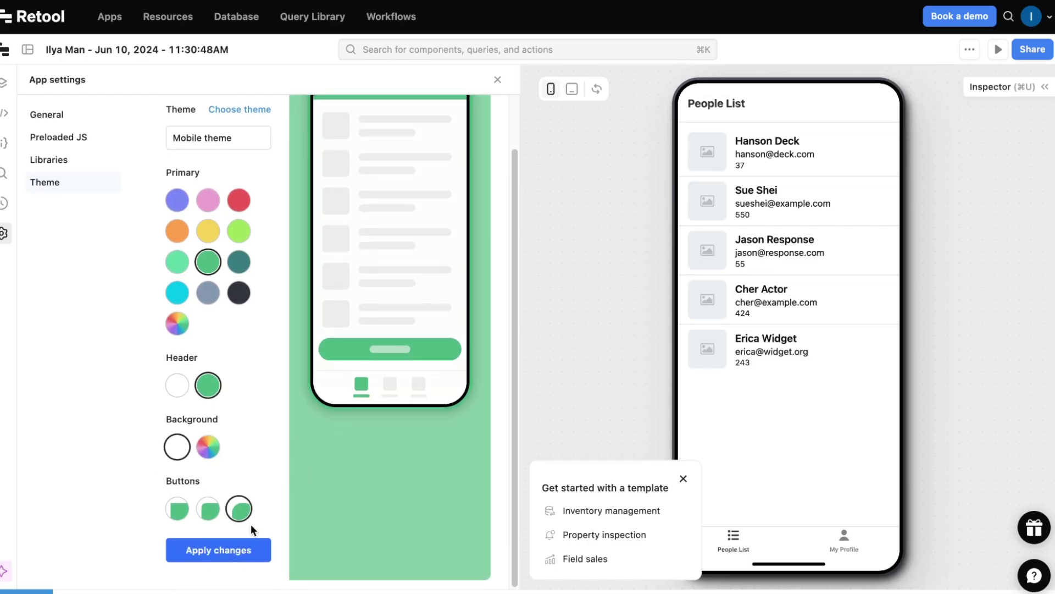
click(242, 554)
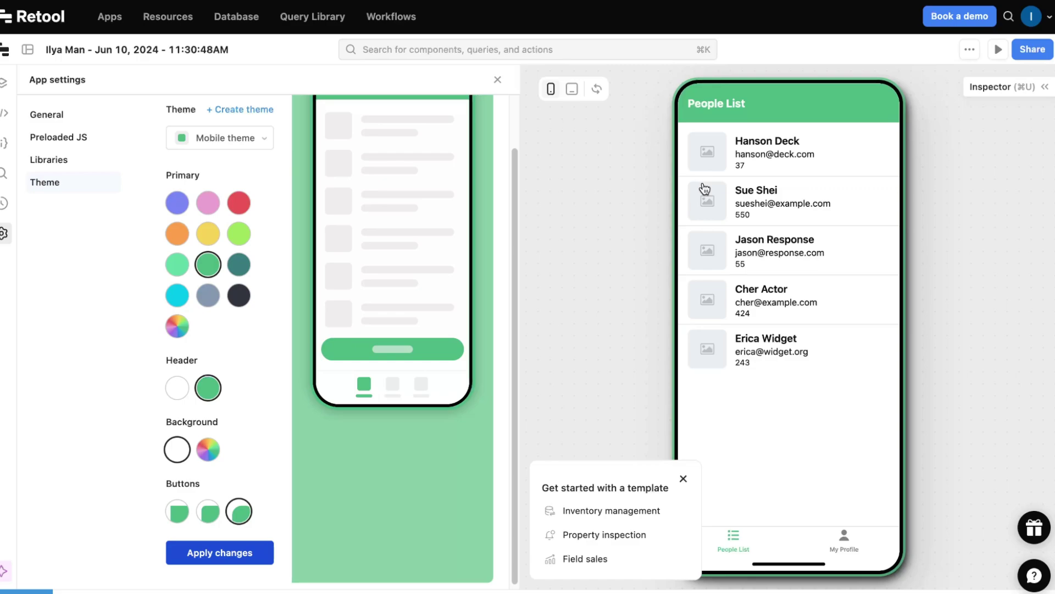
- Close App settings and toggle the component properties panel open and closed
click(500, 82)
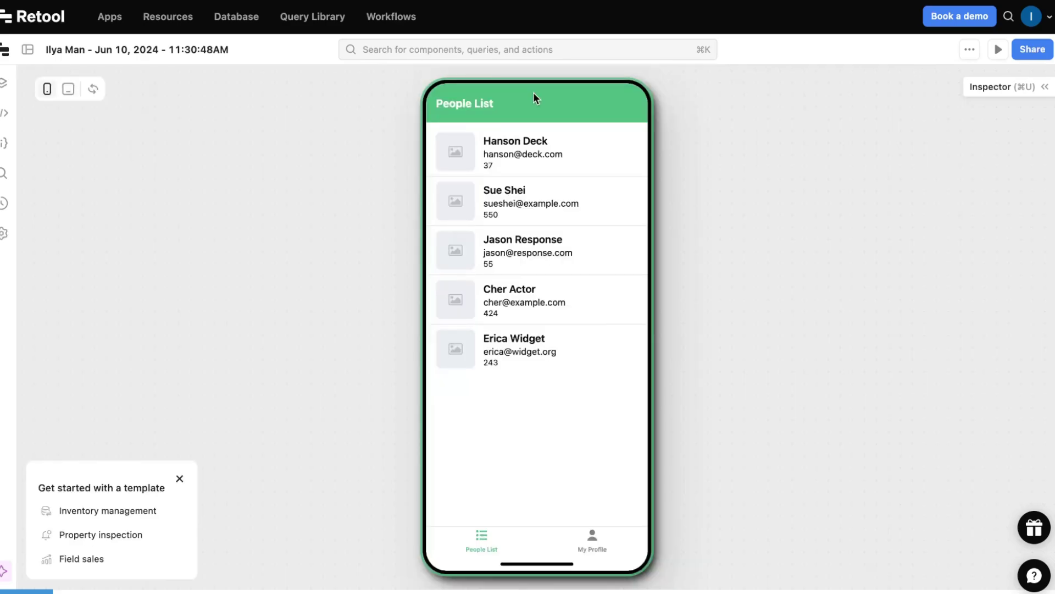
click(1046, 89)
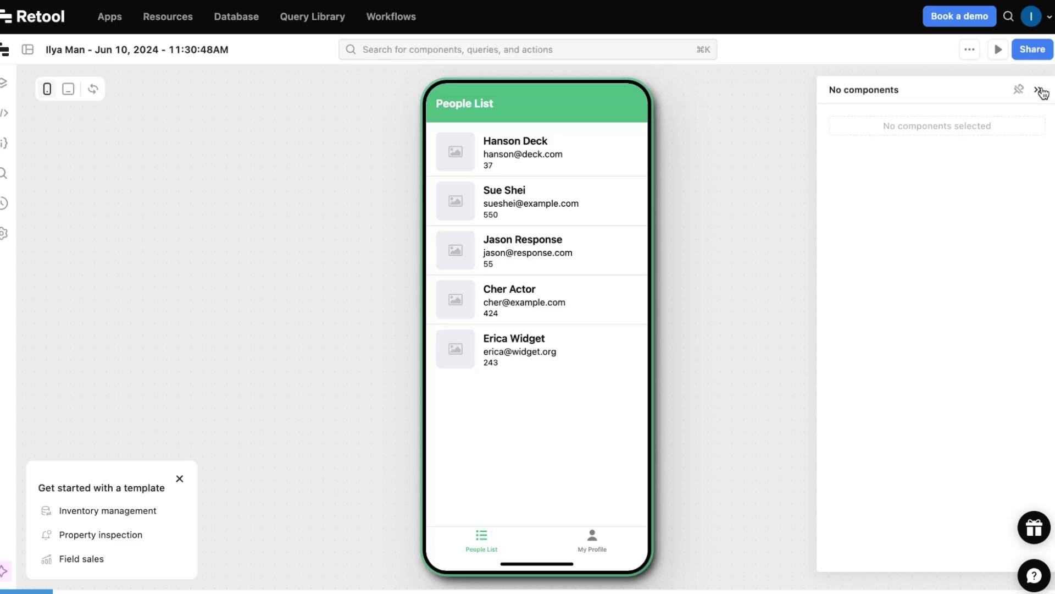
click(1040, 91)
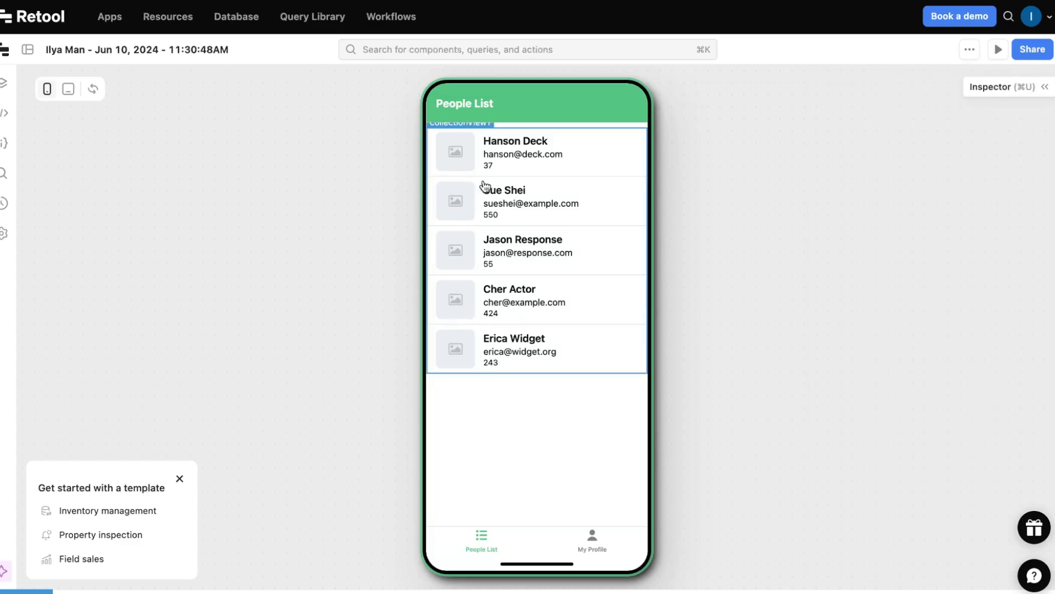
- Preview Hanson Deck's detail screen, go back, and view the People List's getRows-mapped properties
click(494, 149)
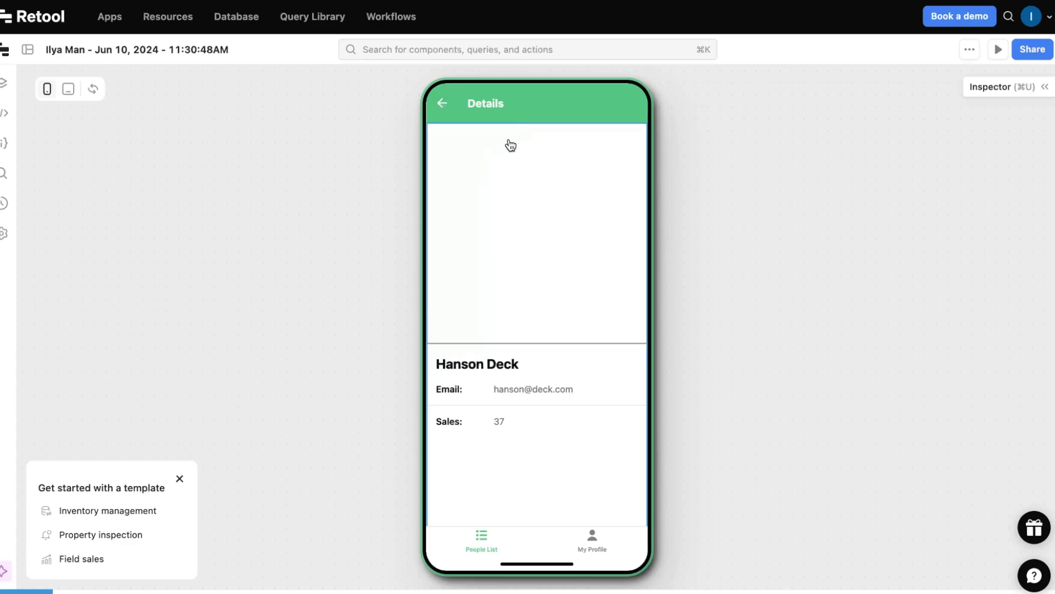
click(441, 104)
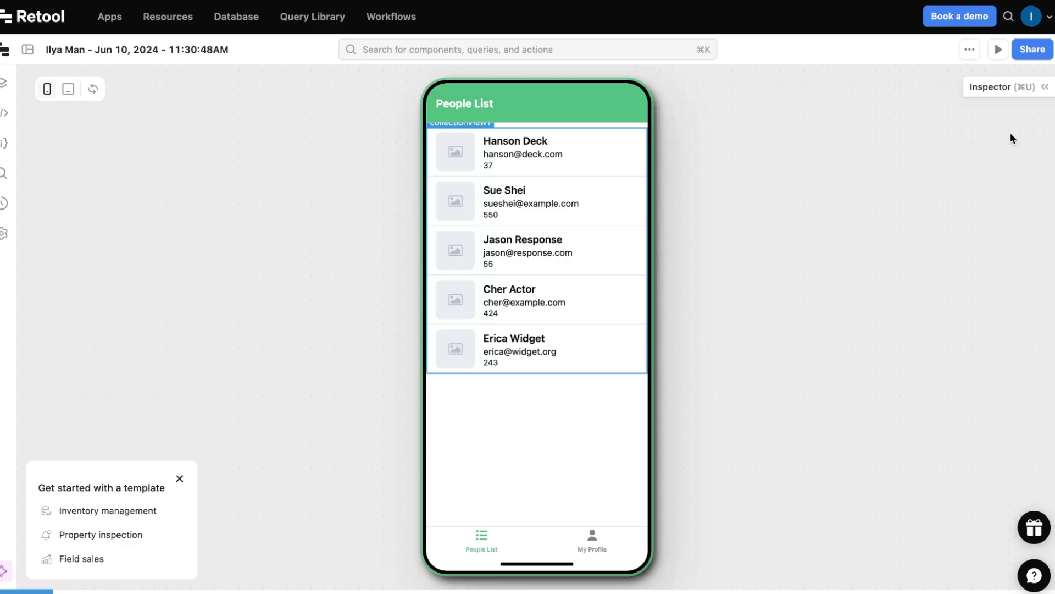
click(1032, 90)
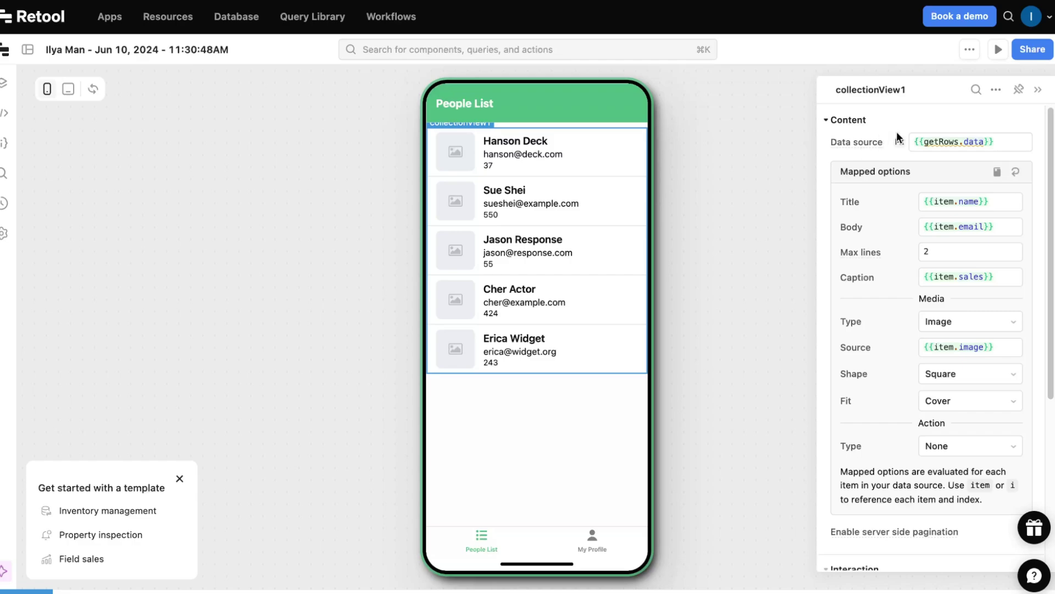
mouse_move(860, 252)
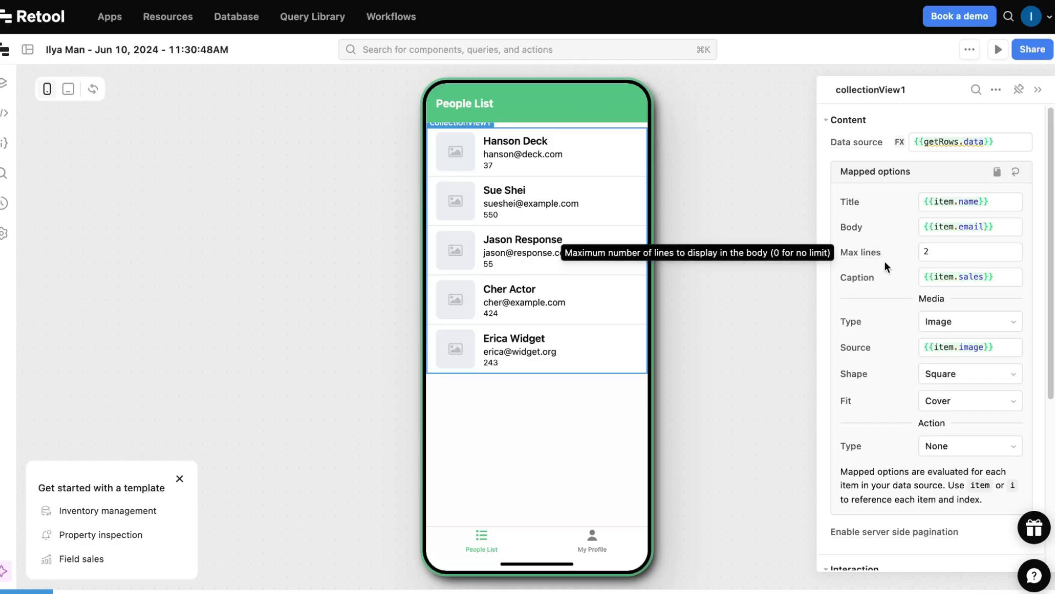
scroll(877, 363, down, 1)
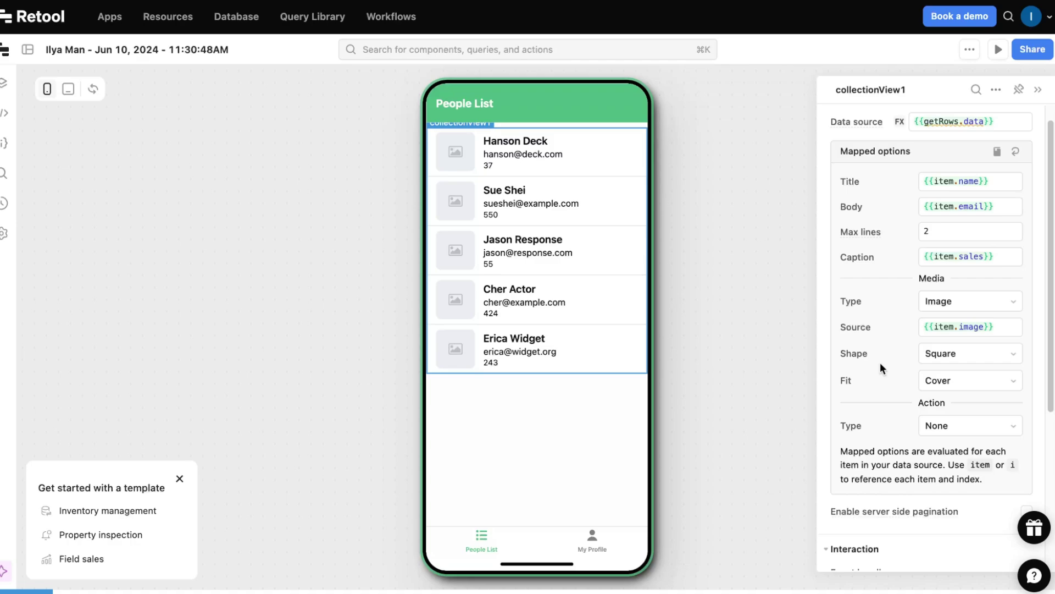
scroll(880, 363, down, 1)
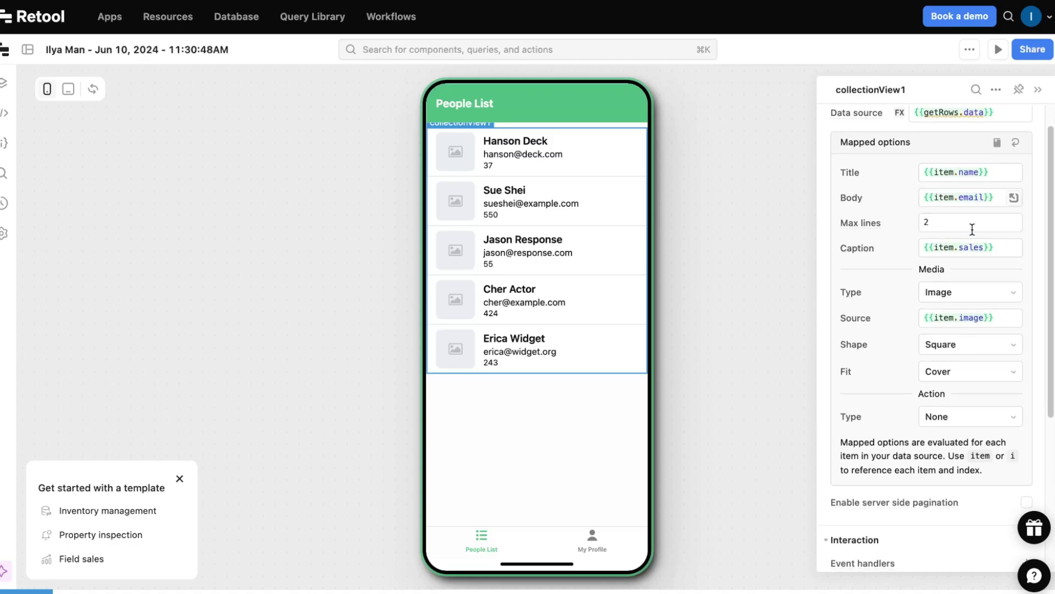
scroll(961, 354, down, 1)
scroll(942, 382, down, 5)
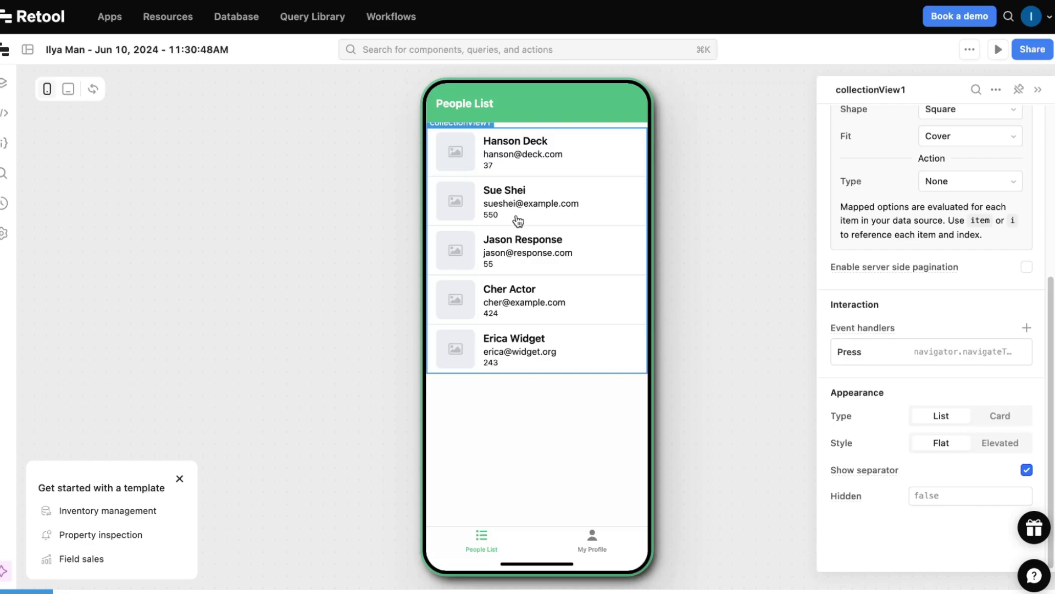
- Open Hanson Deck's peopleDetailsScreen and select the keyValue1 email and sales summary
click(505, 153)
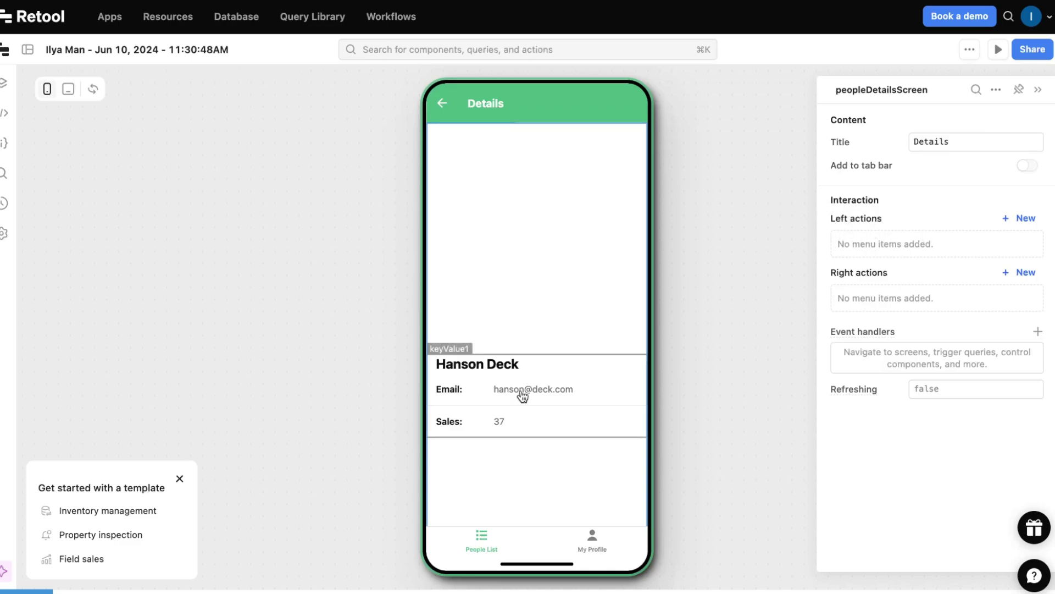
click(464, 403)
click(538, 261)
click(522, 487)
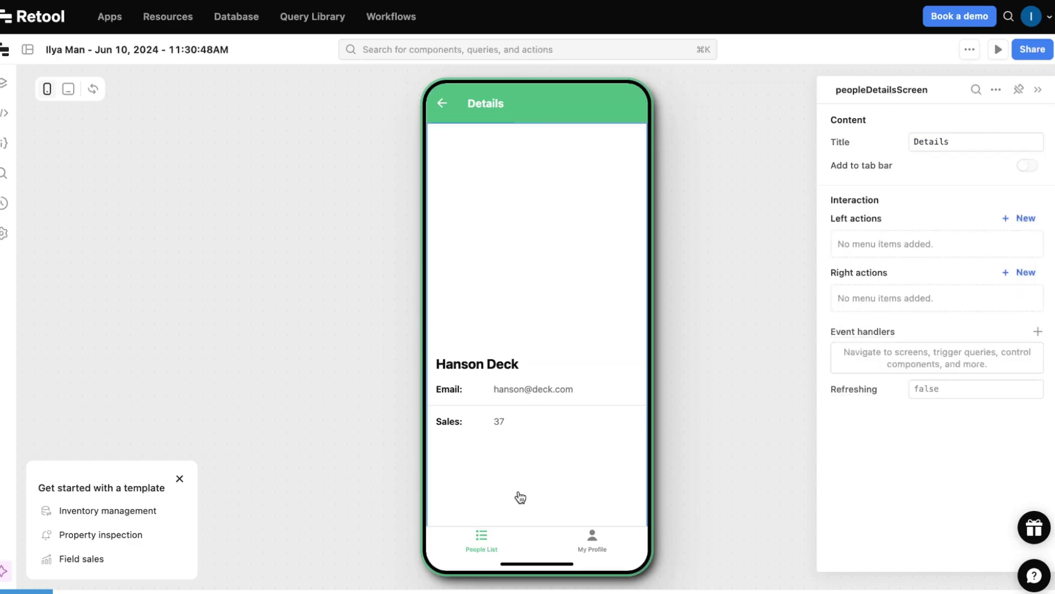
click(510, 412)
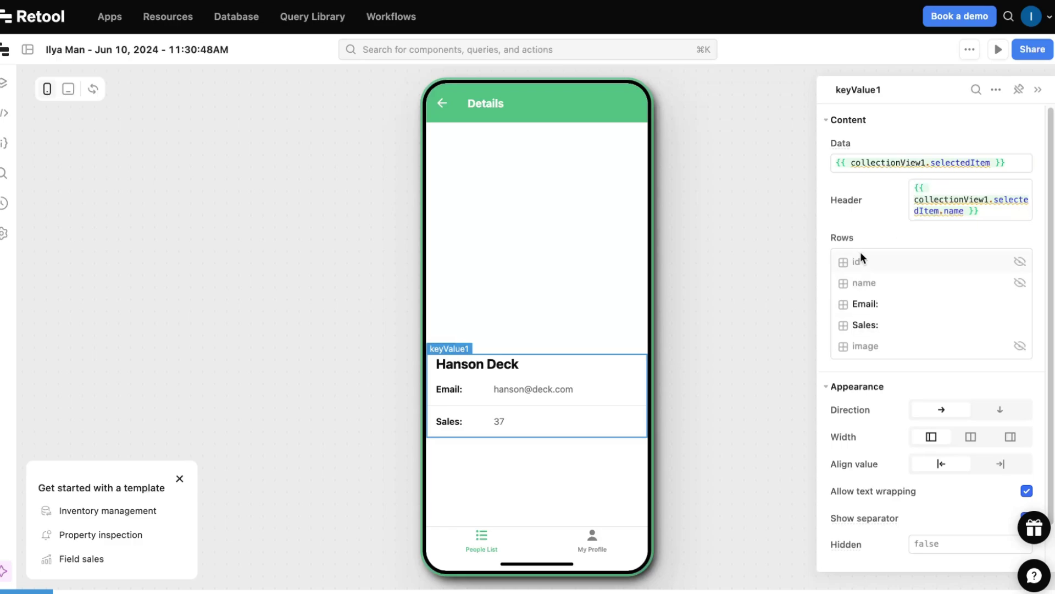
- In the Component tree, inspect the Tab bar and each screen, then select myProfileScreen
click(5, 84)
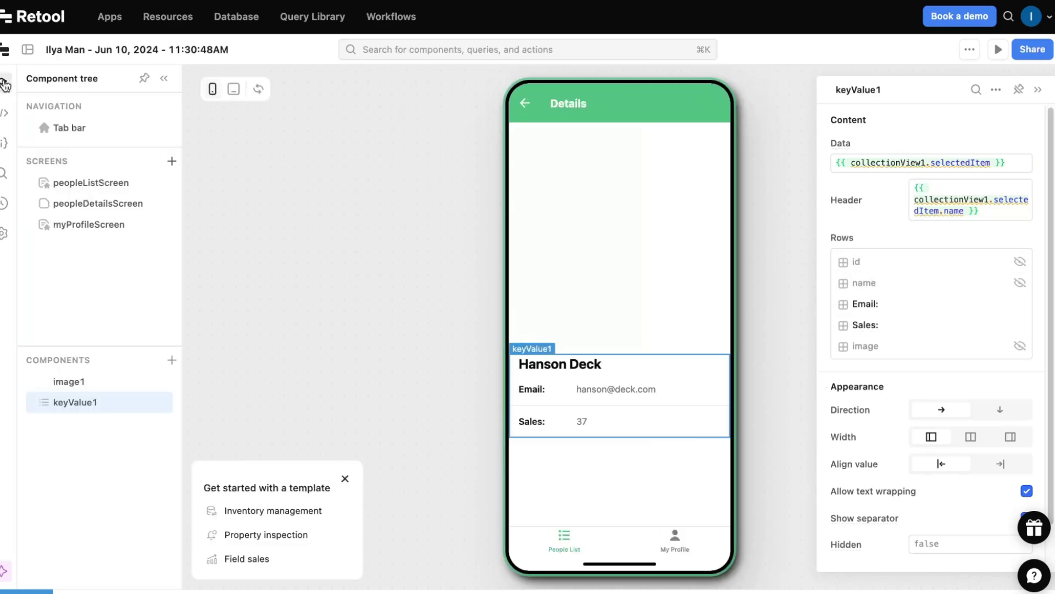
click(71, 137)
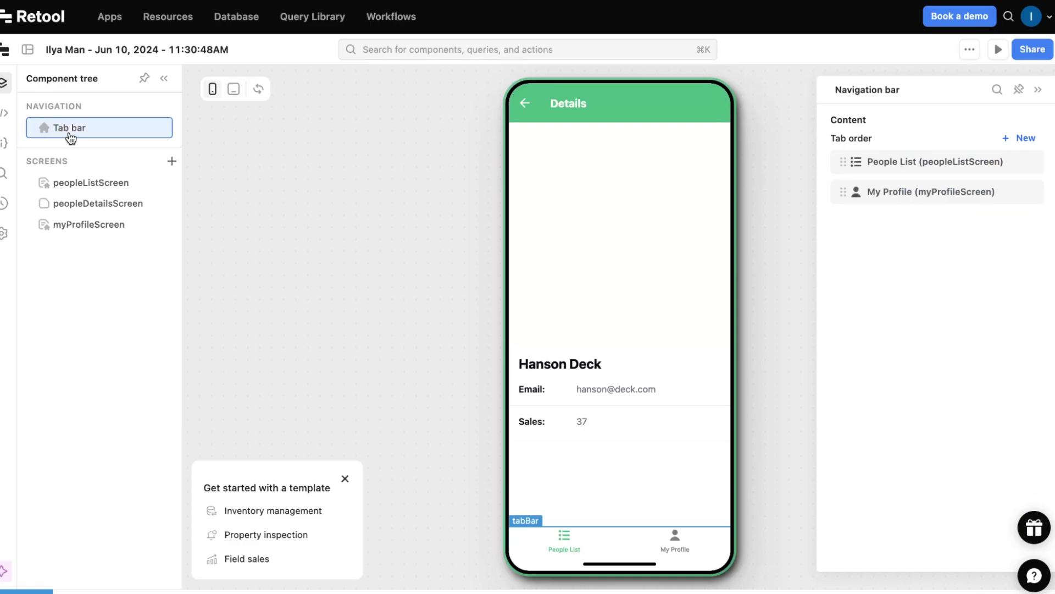
click(92, 185)
click(86, 206)
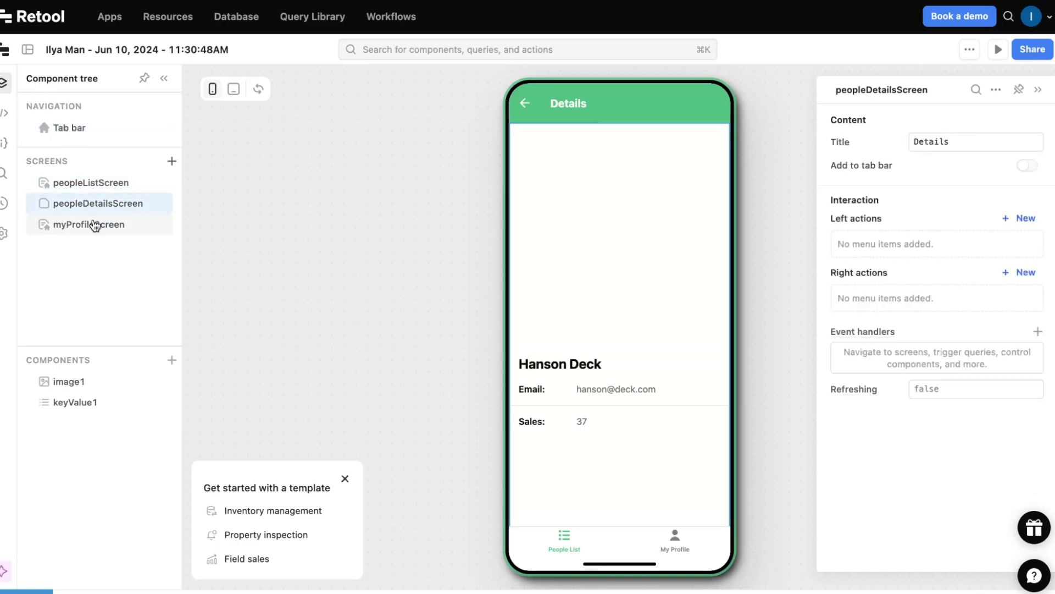
click(95, 226)
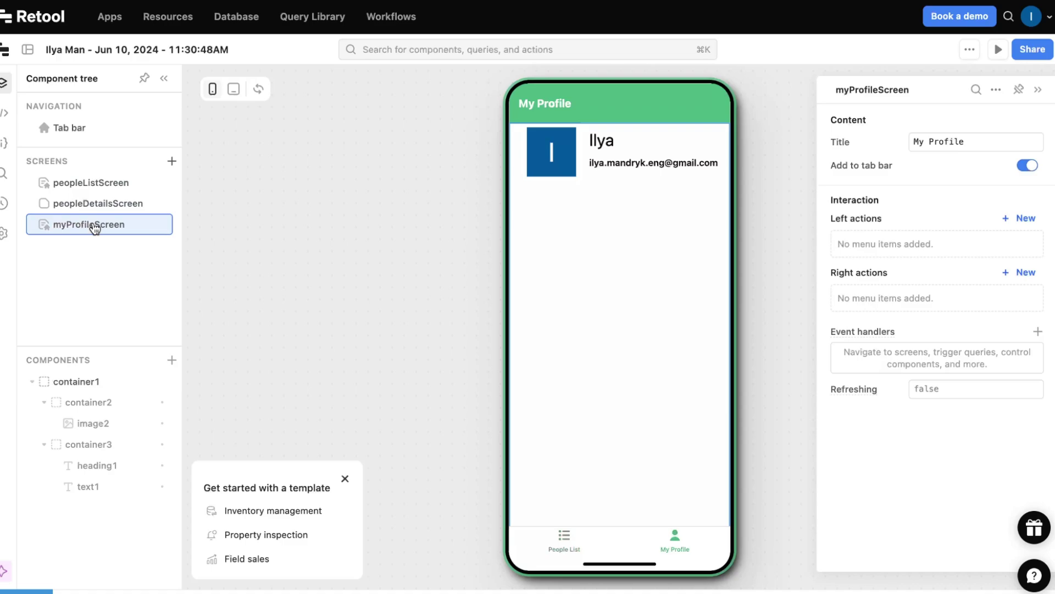
- Inspect container2, image2 and the text1 component showing the current user's email
click(91, 403)
click(92, 424)
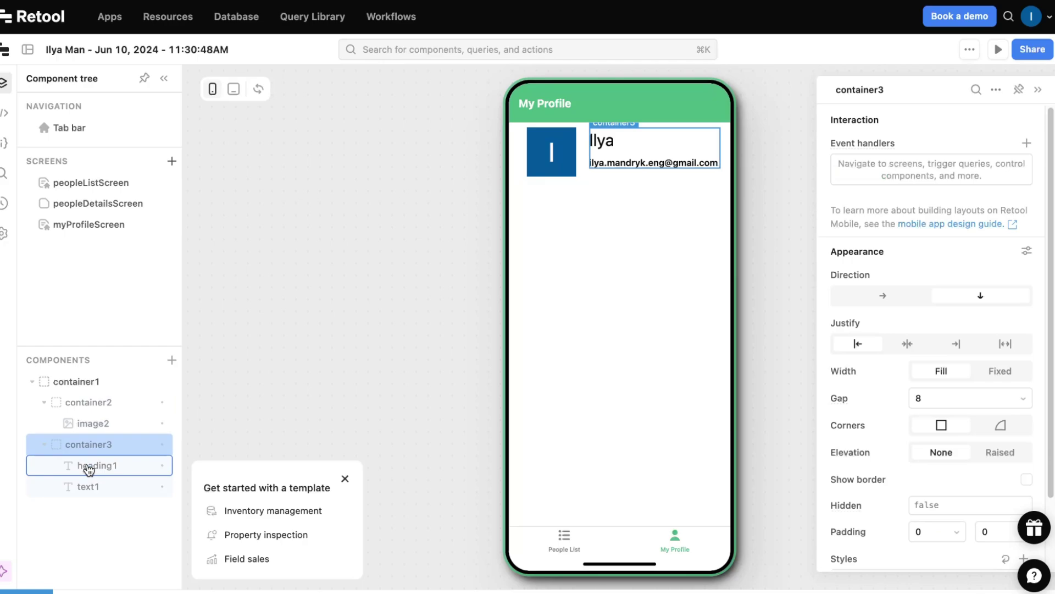
click(92, 483)
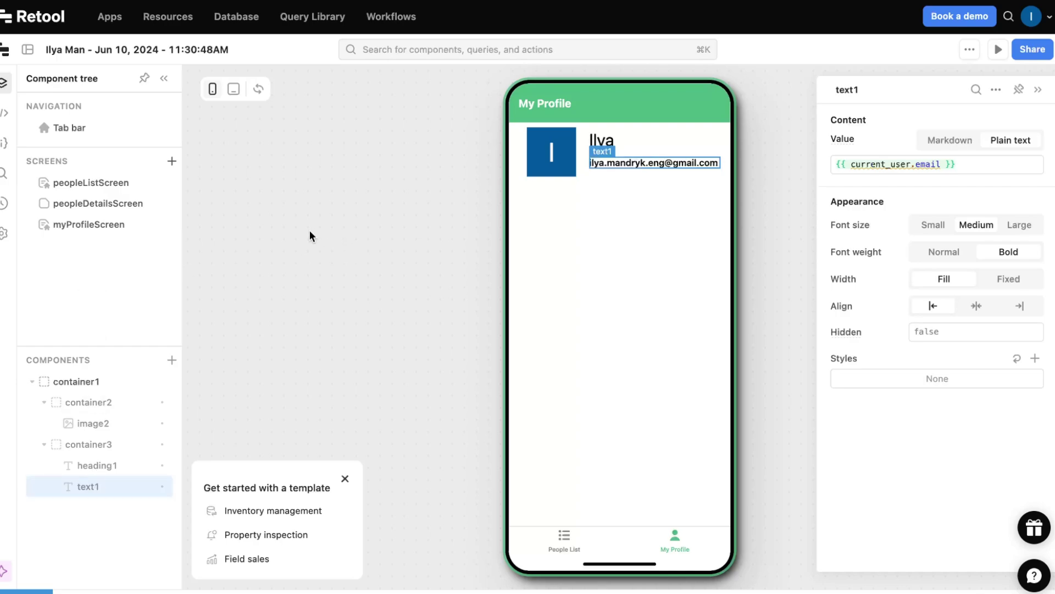
click(1035, 51)
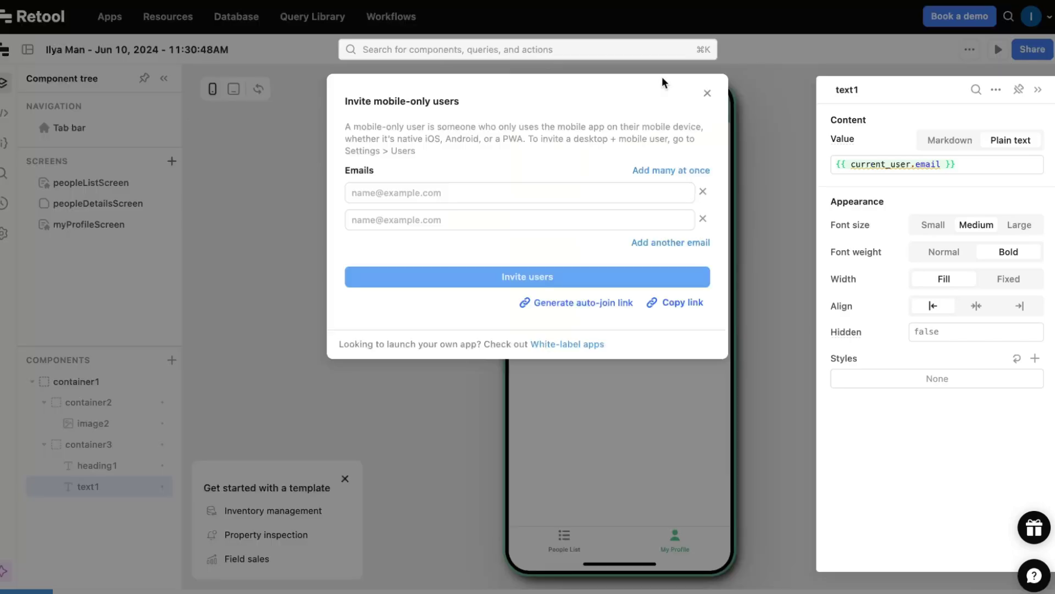
drag(345, 127, 439, 130)
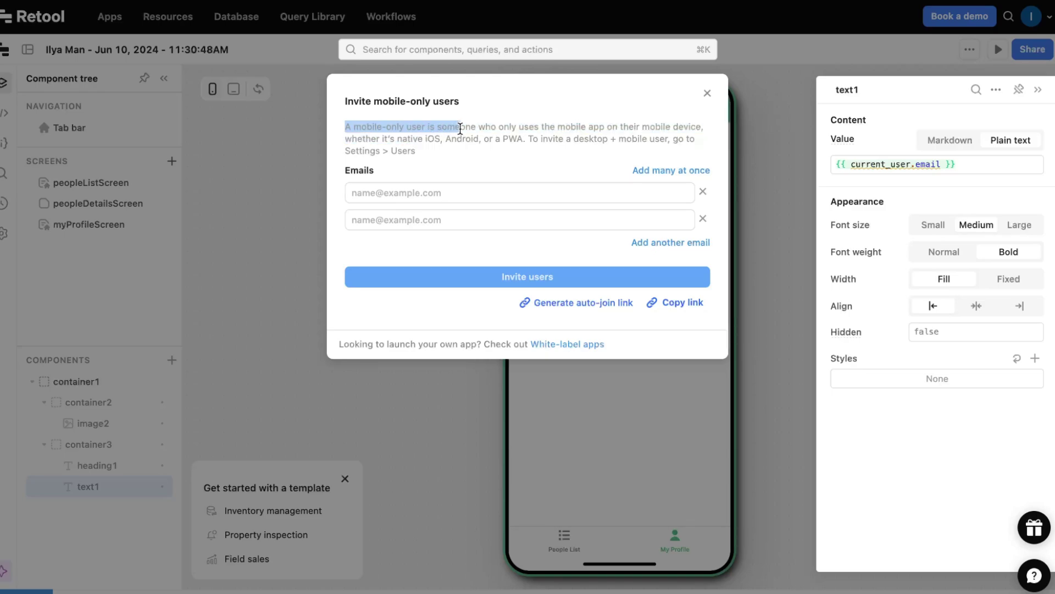
mouse_move(438, 129)
mouse_down()
mouse_move(677, 134)
mouse_move(363, 142)
mouse_move(584, 141)
mouse_move(618, 170)
mouse_up()
click(597, 151)
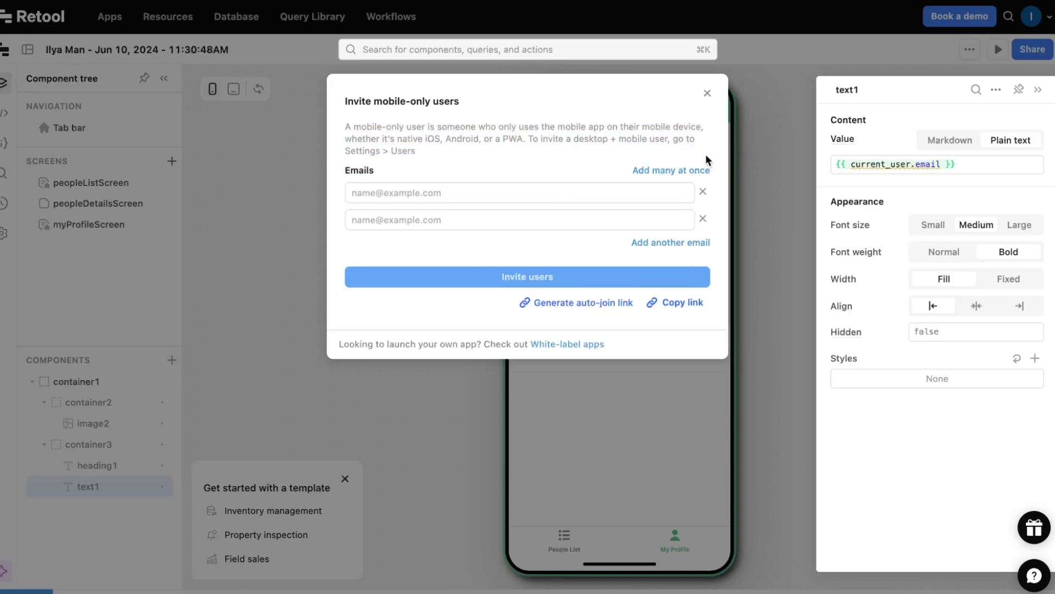
click(707, 93)
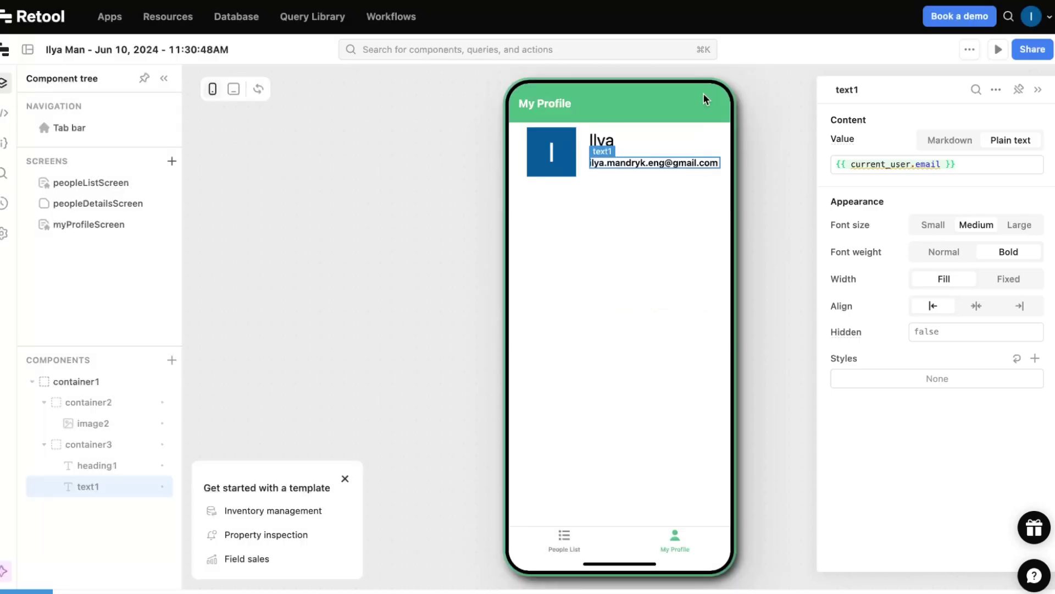
click(1048, 19)
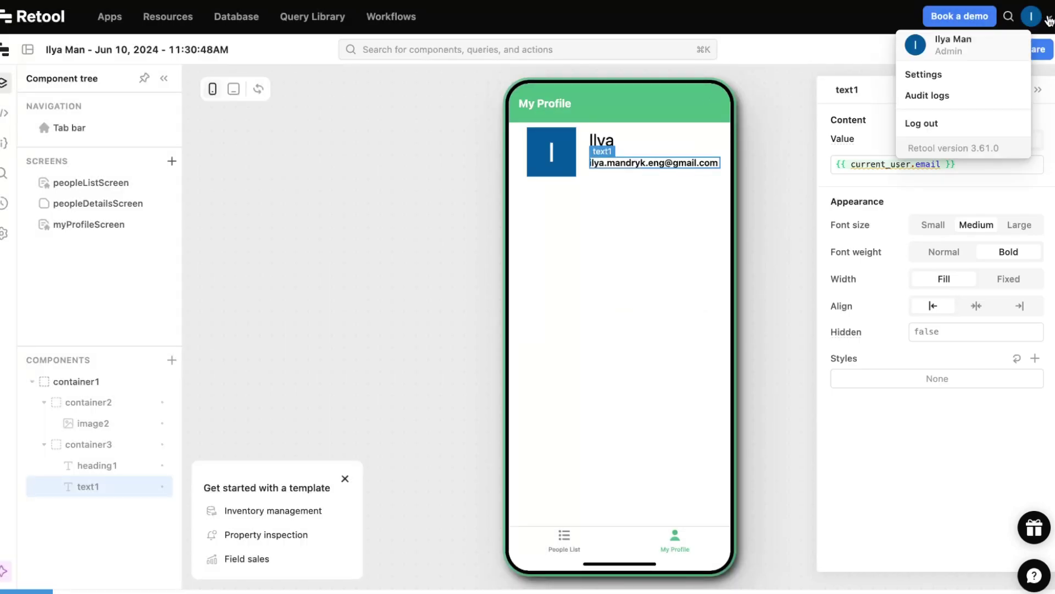
click(1048, 20)
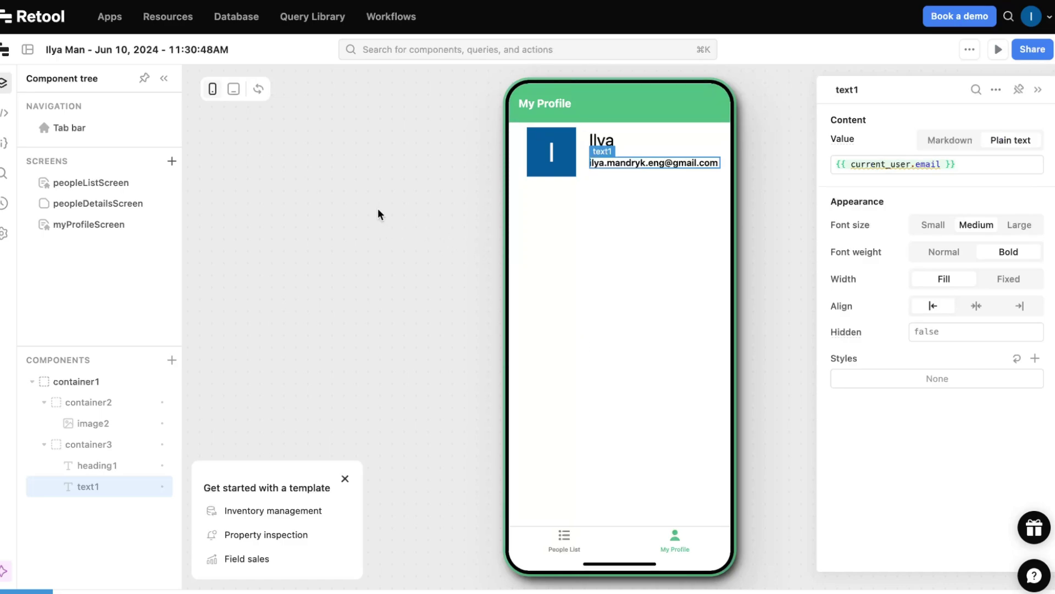
- Look at the getRows query and the app's name and description details
click(4, 112)
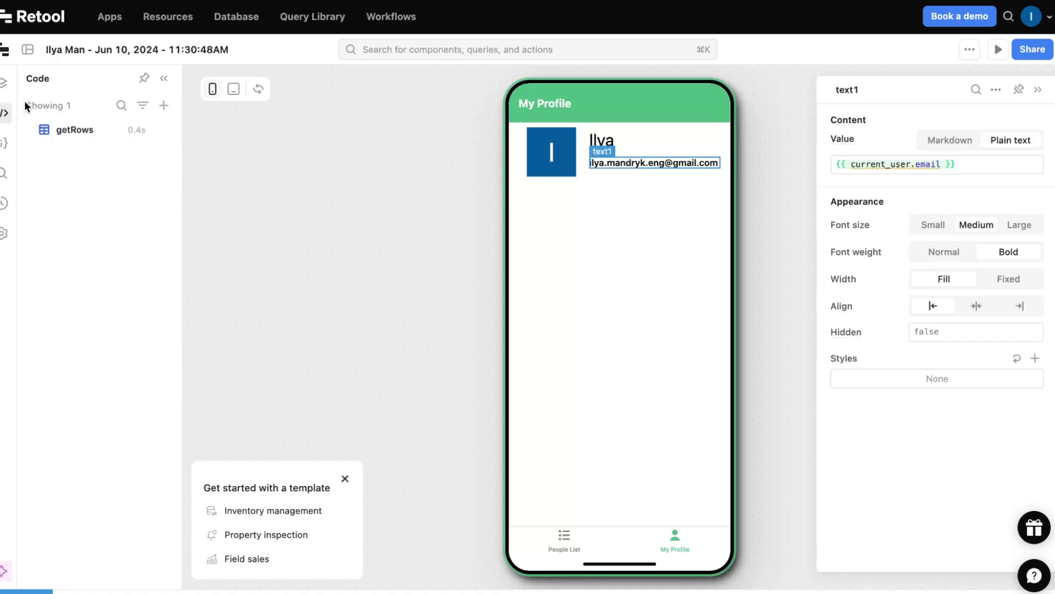
click(63, 130)
click(87, 50)
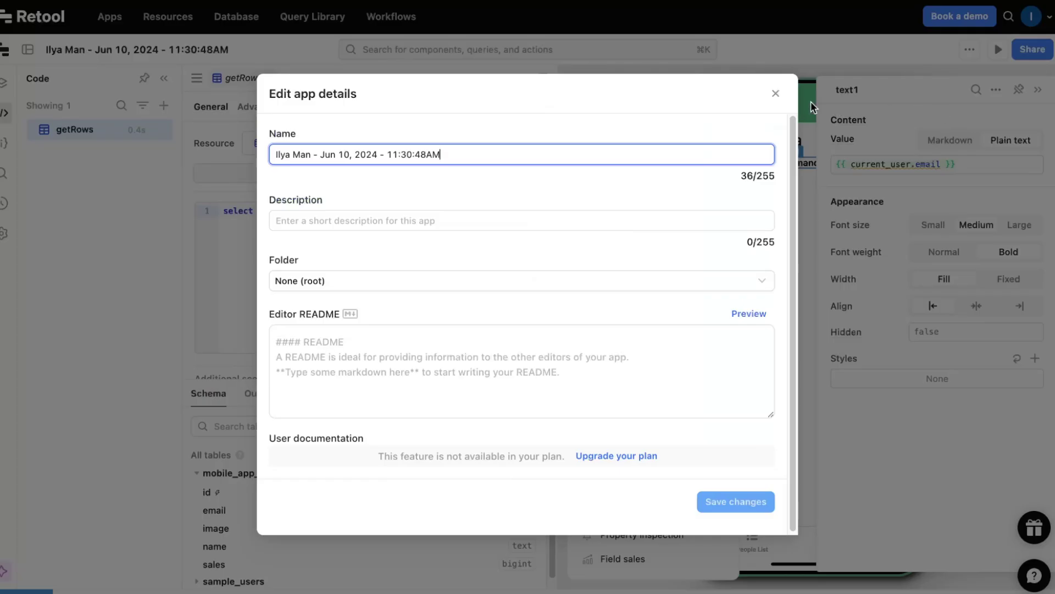
click(775, 92)
- Browse the Resources, Database, Query Library and Workflows pages
click(169, 23)
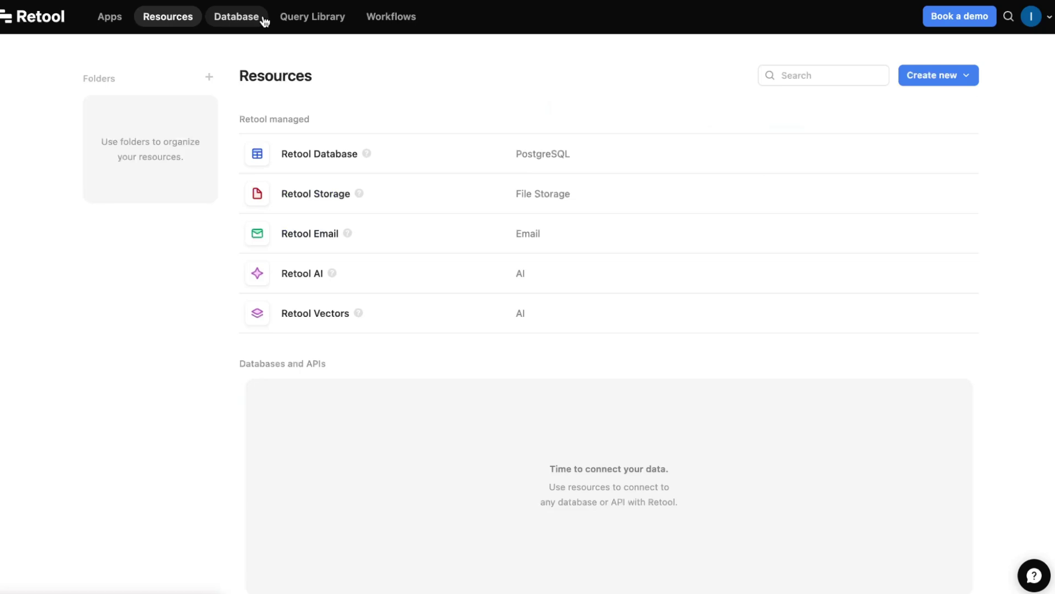
click(236, 17)
click(314, 17)
click(391, 17)
- Create a blank web app from the apps dashboard's Get Started section
click(111, 17)
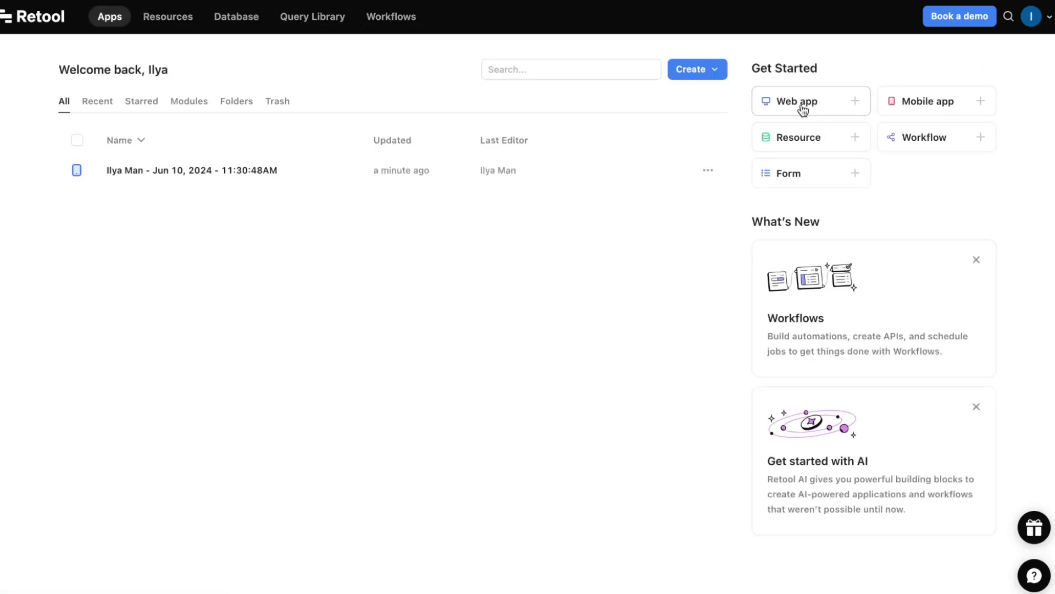
click(802, 106)
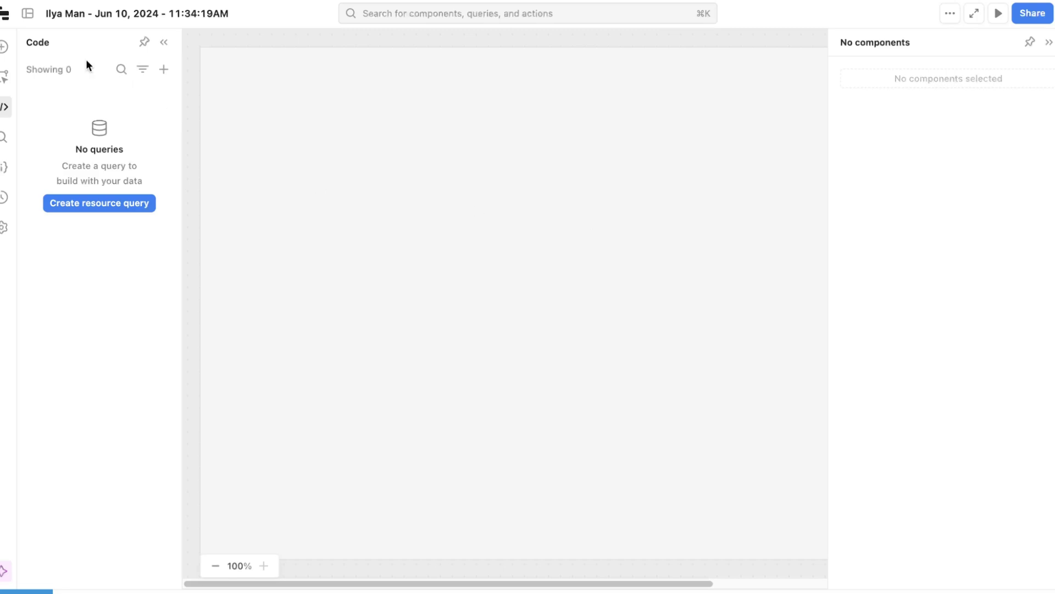
click(5, 18)
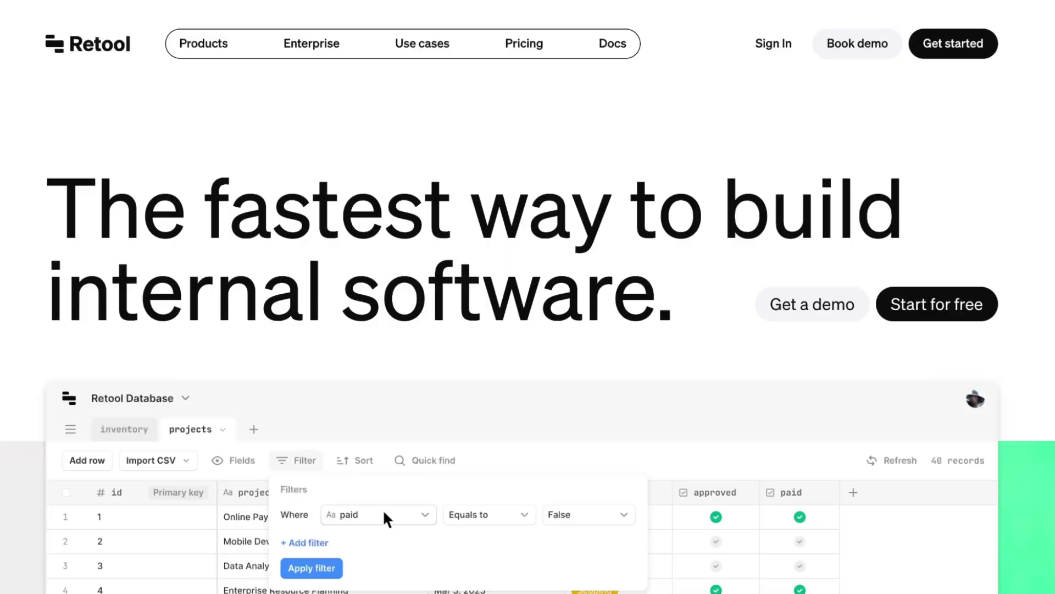
- Open Retool's Pricing page and compare the Self-host and Cloud plan features
click(523, 43)
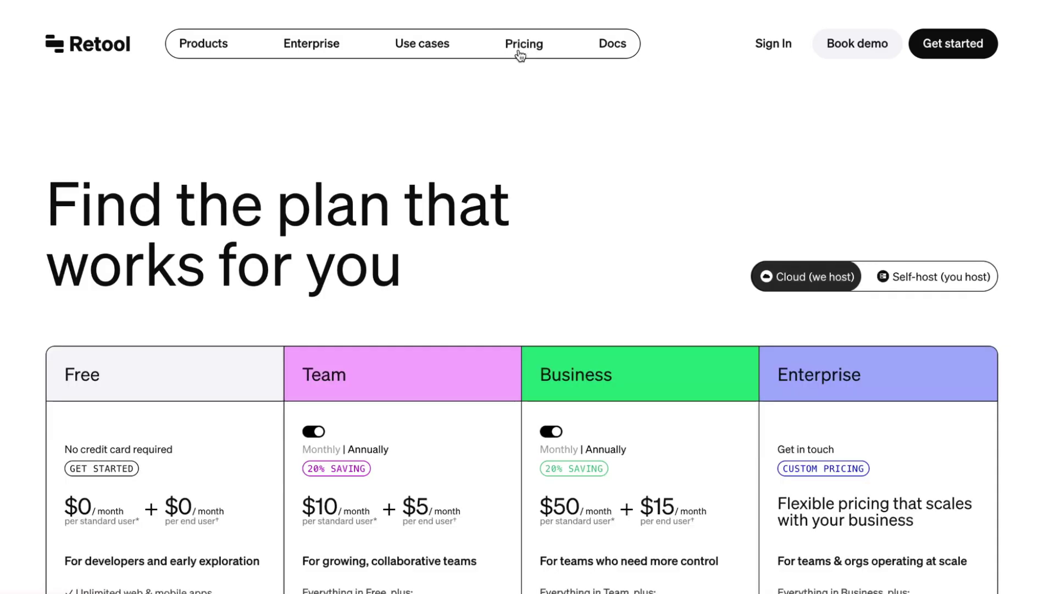
scroll(512, 257, down, 2)
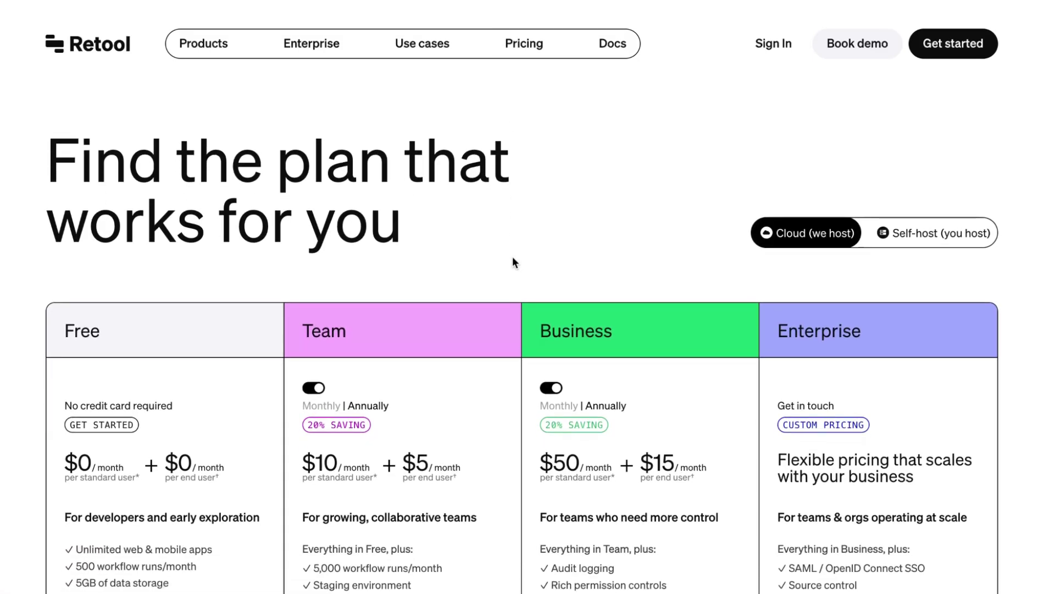
scroll(505, 257, down, 2)
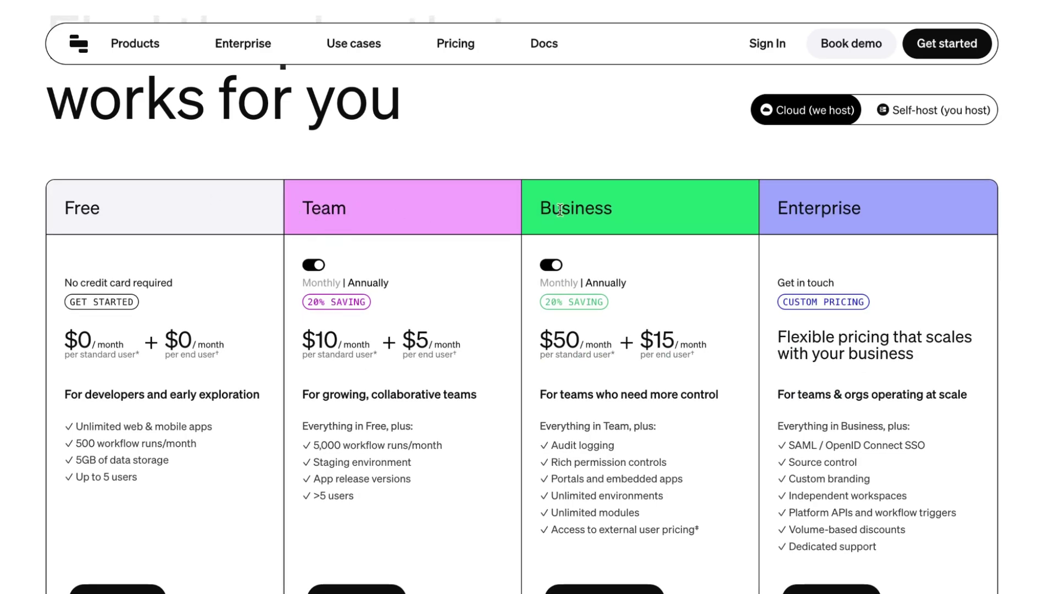
click(927, 110)
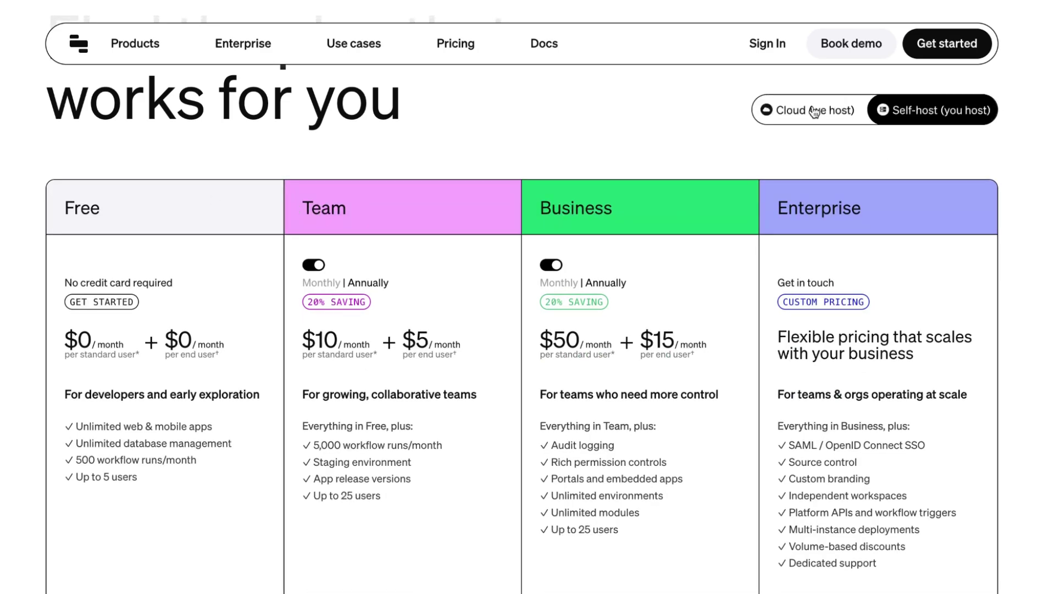
click(812, 110)
scroll(424, 157, down, 3)
scroll(401, 165, up, 2)
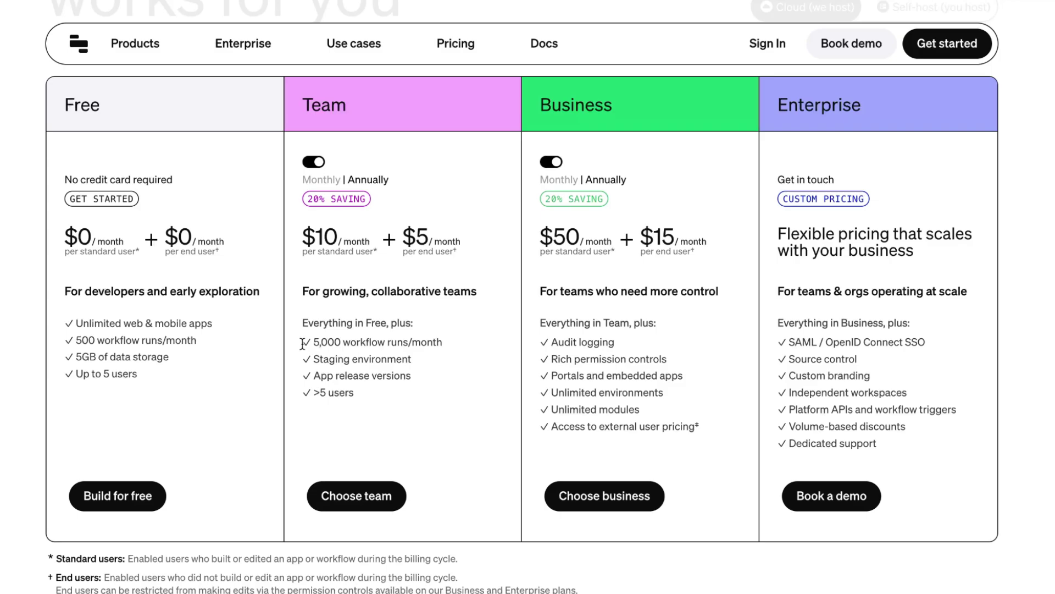
scroll(368, 350, down, 1)
scroll(368, 349, up, 2)
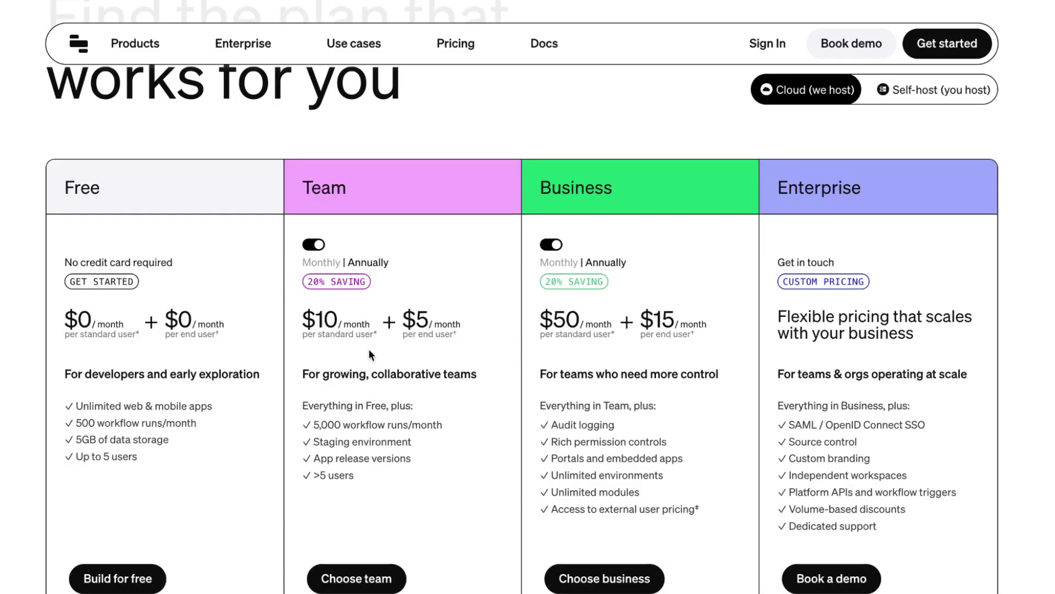